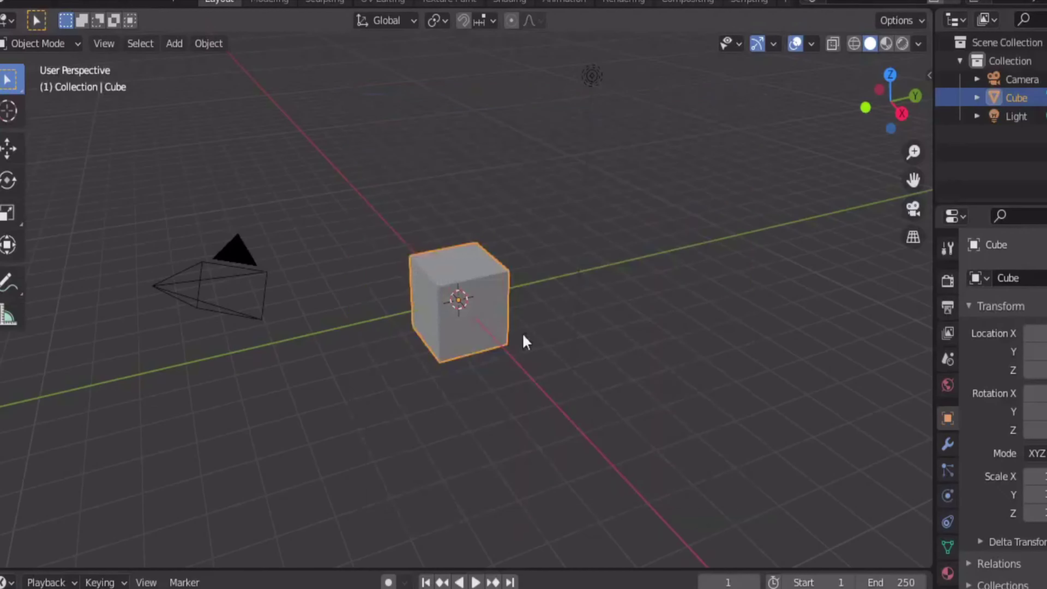
Step: Delete the default cube and open the woman rig file from the Downloads folder
{"action": "right_click", "coordinate": [430, 313]}
{"action": "left_click", "coordinate": [412, 560]}
{"action": "left_click", "coordinate": [40, 4]}
{"action": "mouse_move", "coordinate": [32, 2]}
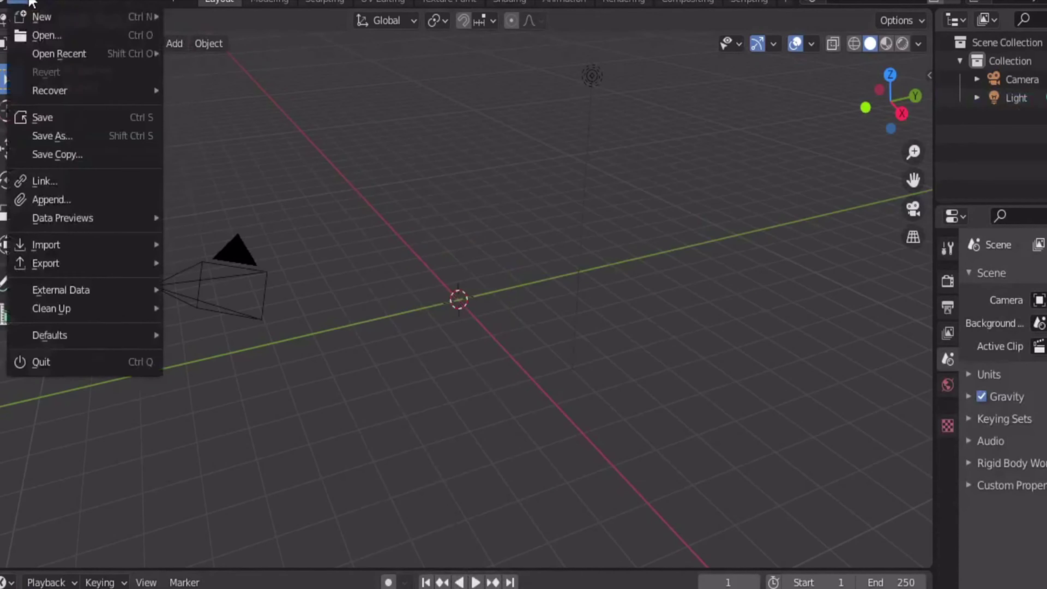
{"action": "mouse_move", "coordinate": [83, 245]}
{"action": "left_click", "coordinate": [202, 239]}
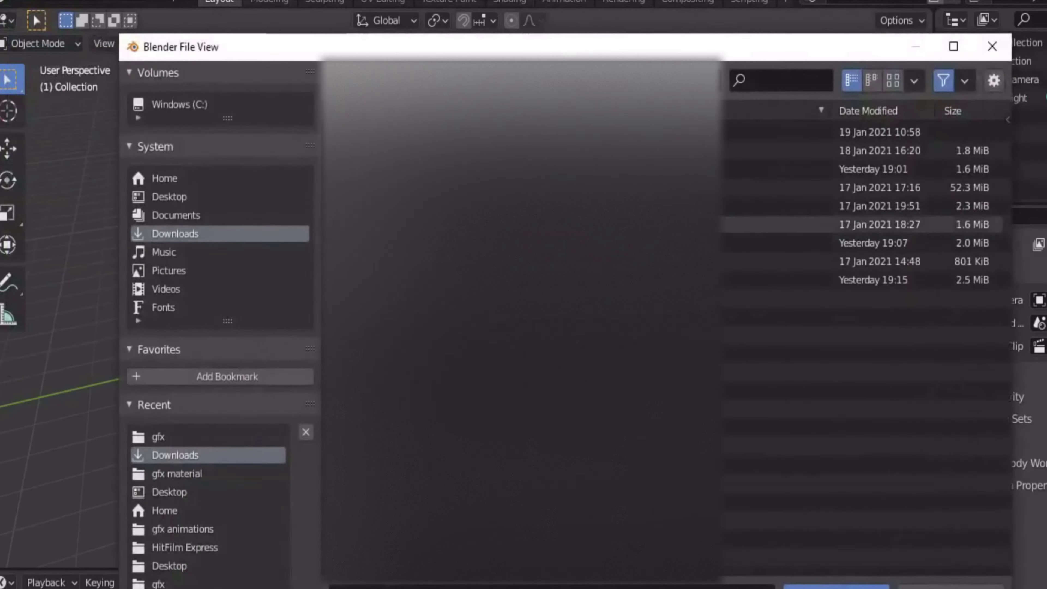
{"action": "left_click", "coordinate": [845, 224]}
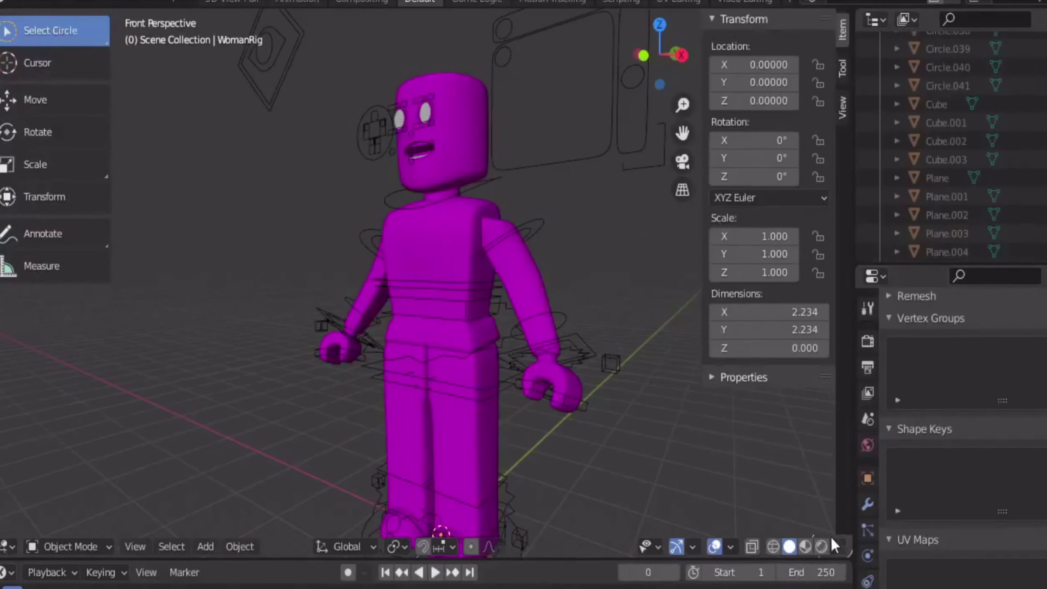
Step: Delete the rig's head mesh
{"action": "key", "text": "shift+grave"}
{"action": "key", "text": "a"}
{"action": "key", "text": "w"}
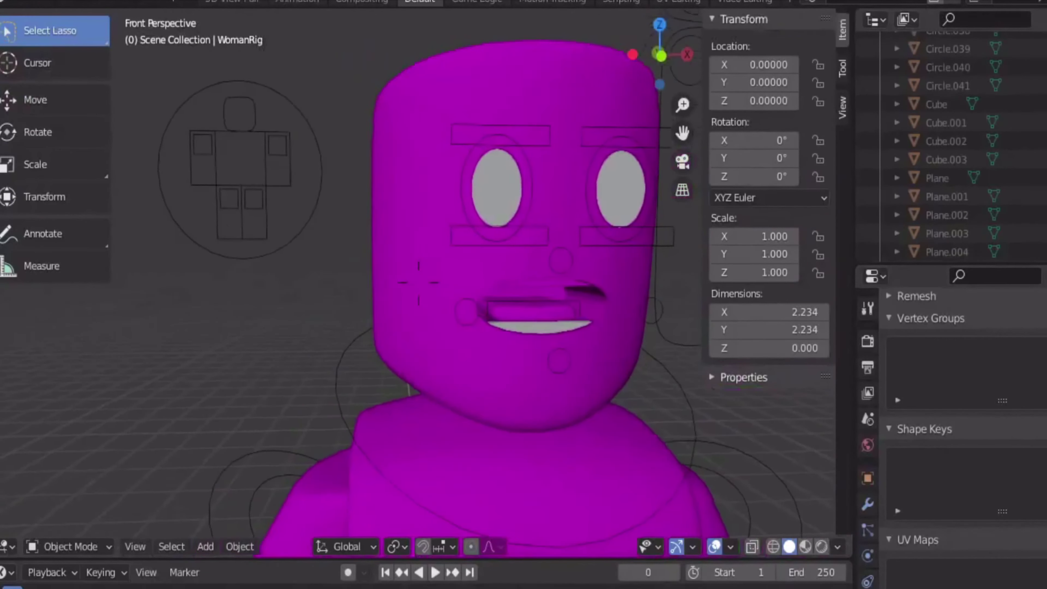
{"action": "key", "text": "s"}
{"action": "left_click", "coordinate": [419, 285]}
{"action": "right_click", "coordinate": [419, 284]}
{"action": "left_click", "coordinate": [474, 364]}
{"action": "left_click", "coordinate": [474, 363]}
{"action": "right_click", "coordinate": [473, 363]}
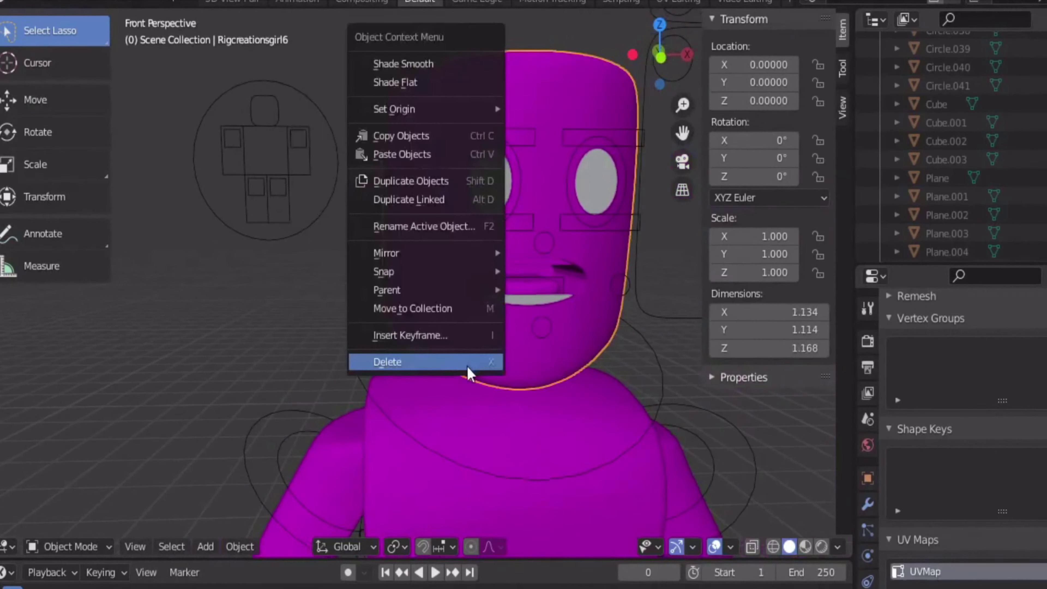
{"action": "left_click", "coordinate": [468, 364]}
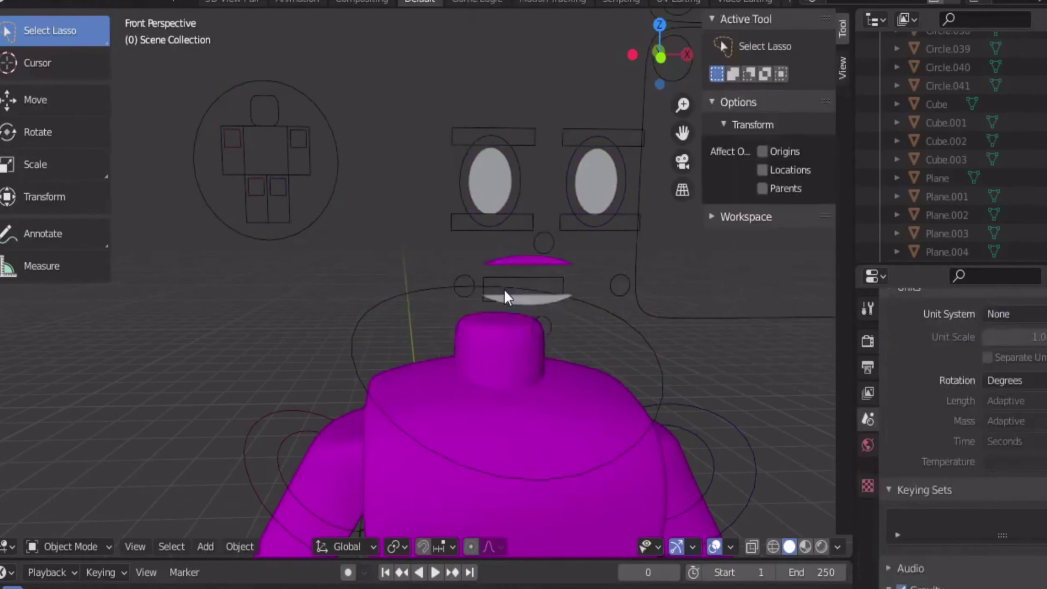
Step: Delete the mouth piece and both eye meshes left floating above the rig's neck
{"action": "left_click", "coordinate": [507, 296]}
{"action": "right_click", "coordinate": [507, 296]}
{"action": "left_click", "coordinate": [478, 329]}
{"action": "left_click", "coordinate": [490, 181]}
{"action": "right_click", "coordinate": [490, 182]}
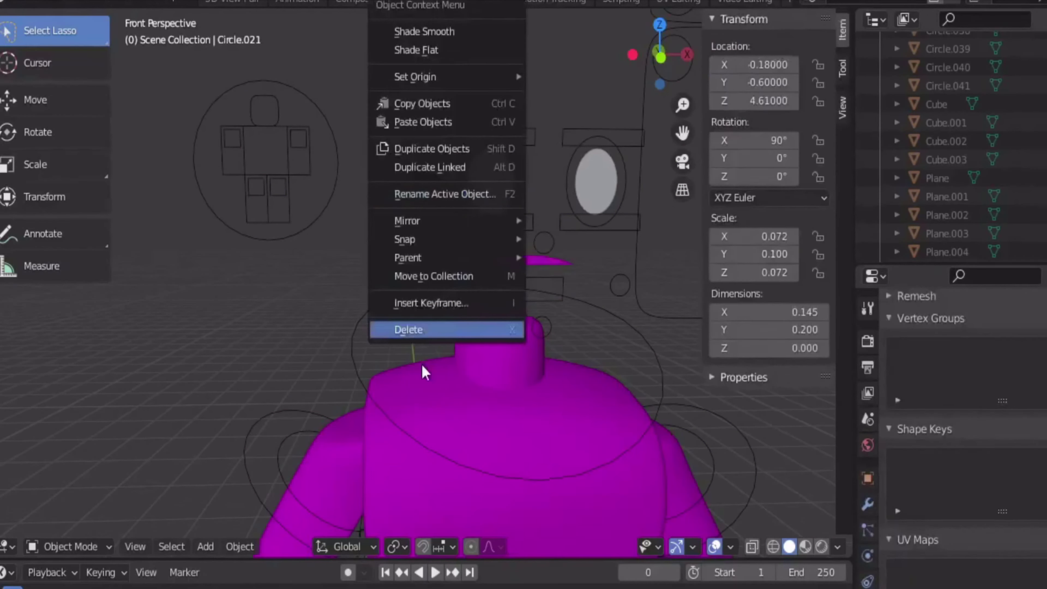
{"action": "left_click", "coordinate": [447, 329]}
{"action": "left_click", "coordinate": [621, 180]}
{"action": "right_click", "coordinate": [621, 180]}
{"action": "left_click", "coordinate": [537, 329]}
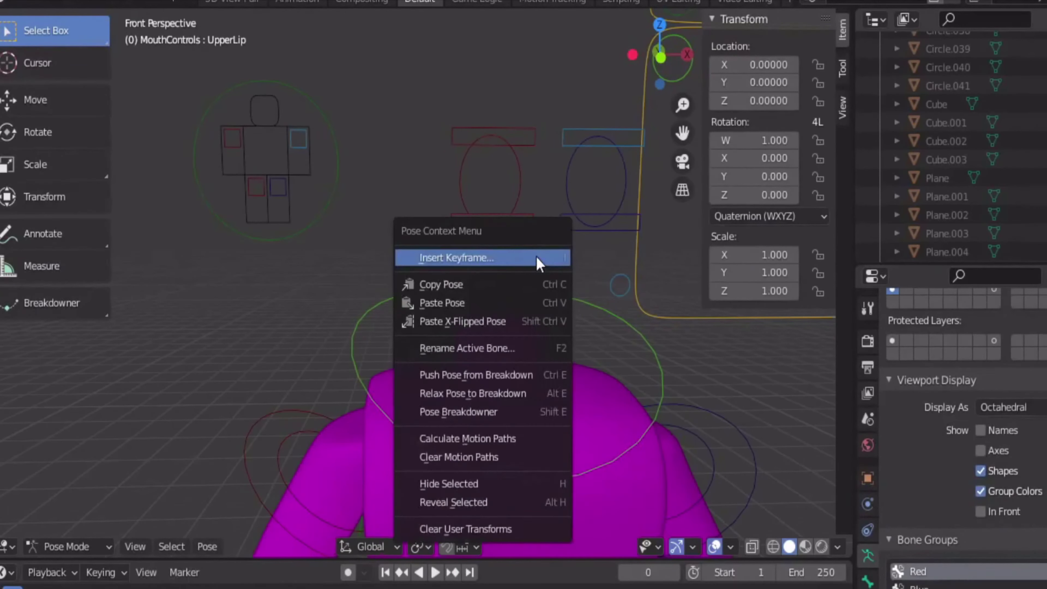
{"action": "key", "text": "Escape"}
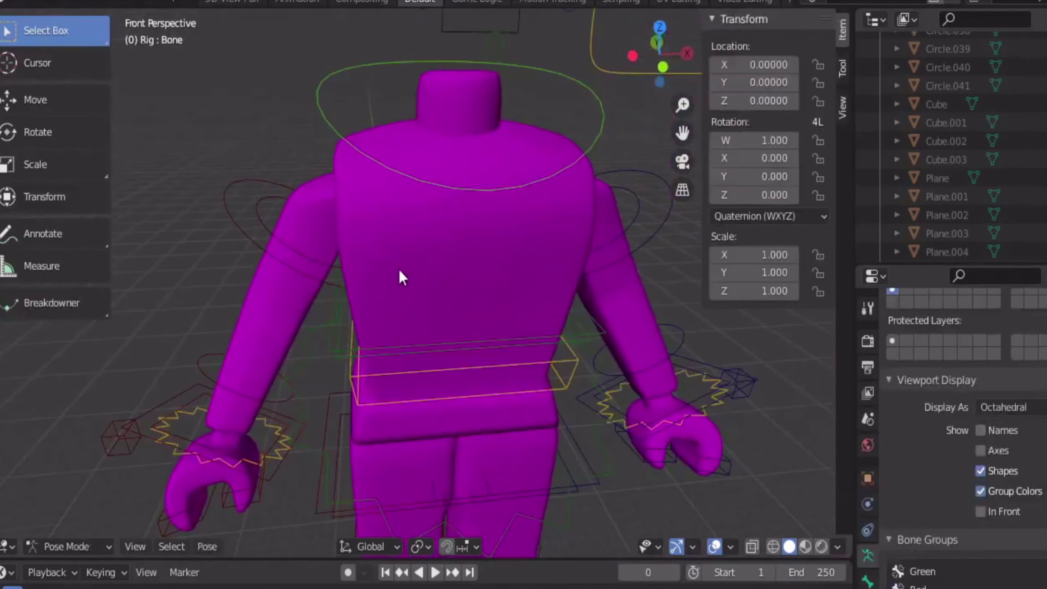
Step: Select the torso mesh and show the Image Texture node of its material in a Shader Editor
{"action": "left_click", "coordinate": [441, 255]}
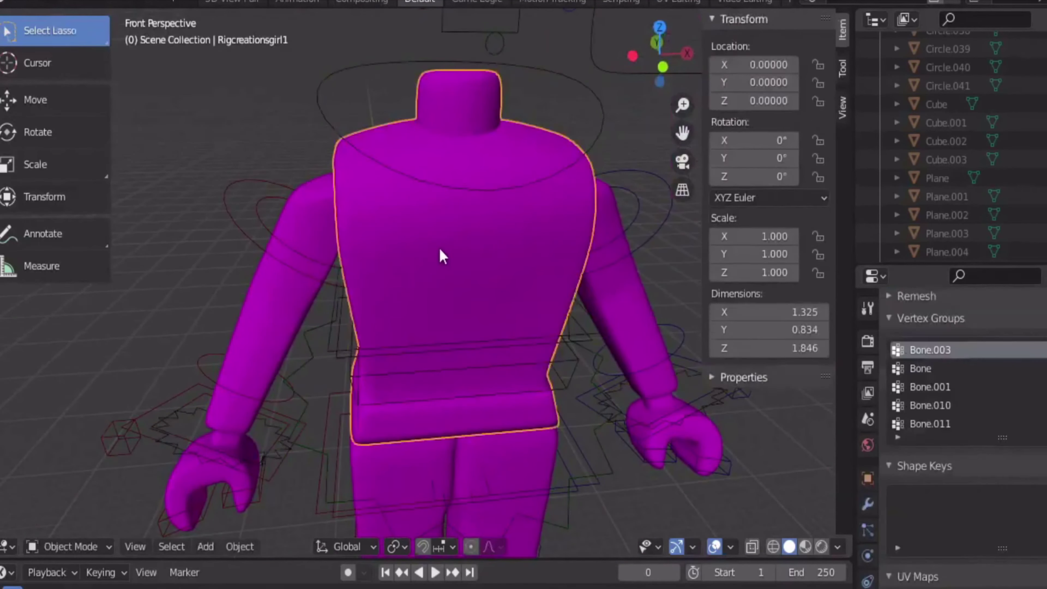
{"action": "left_click", "coordinate": [872, 19]}
{"action": "left_click", "coordinate": [363, 169]}
{"action": "scroll", "coordinate": [899, 133], "scroll_direction": "up", "scroll_amount": 5}
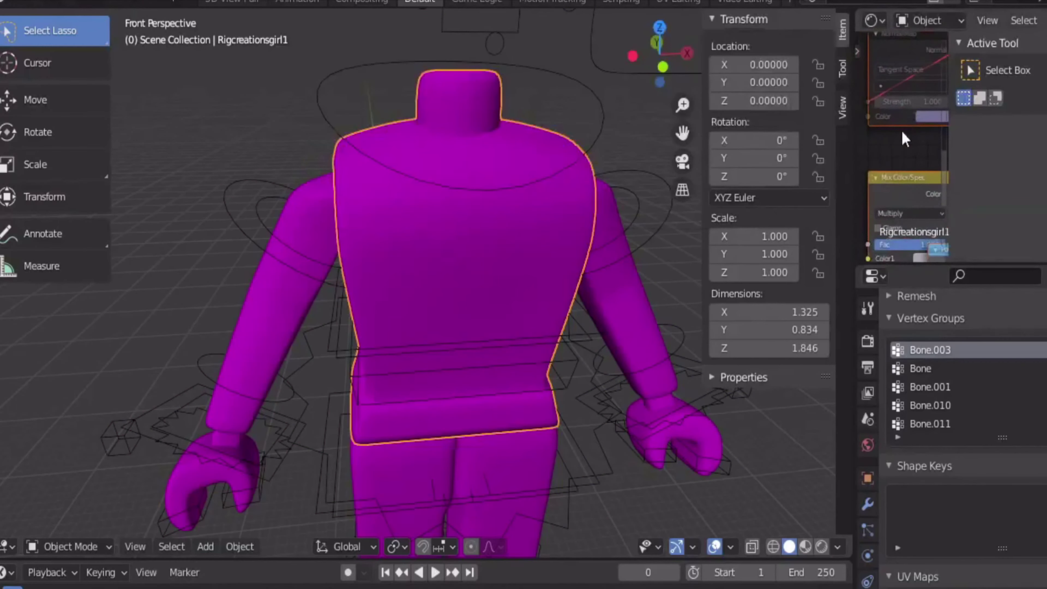
{"action": "left_click_drag", "start_coordinate": [909, 257], "coordinate": [903, 257]}
{"action": "left_click_drag", "start_coordinate": [943, 187], "coordinate": [943, 149]}
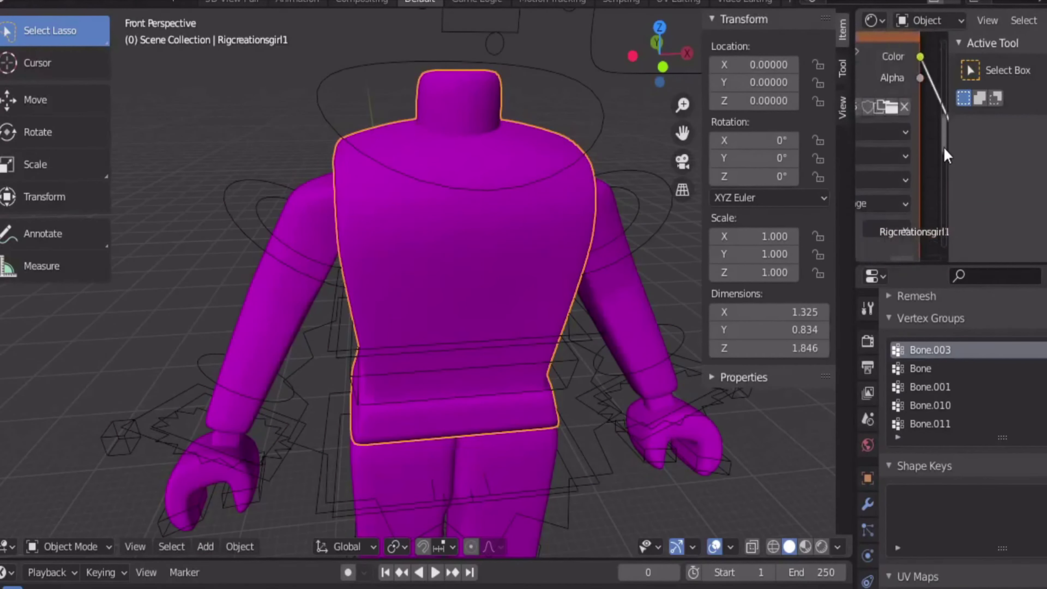
Step: Open the file browser for the torso's Image Texture node and look through the Desktop, Documents and Downloads folders
{"action": "left_click", "coordinate": [890, 107]}
{"action": "left_click", "coordinate": [177, 197]}
{"action": "left_click", "coordinate": [177, 215]}
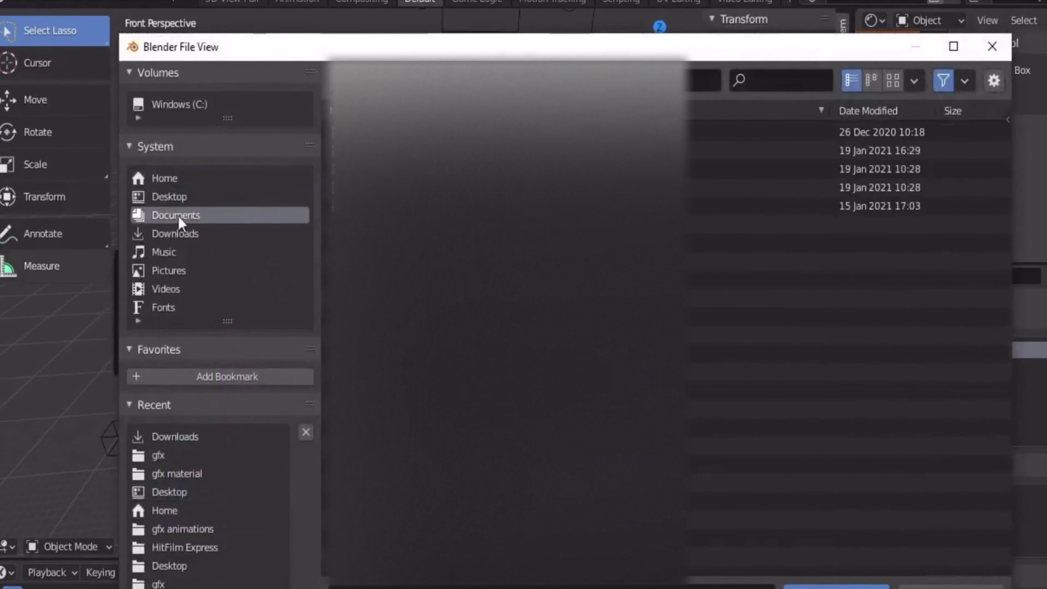
{"action": "left_click", "coordinate": [169, 197]}
{"action": "left_click", "coordinate": [181, 214]}
{"action": "left_click", "coordinate": [192, 234]}
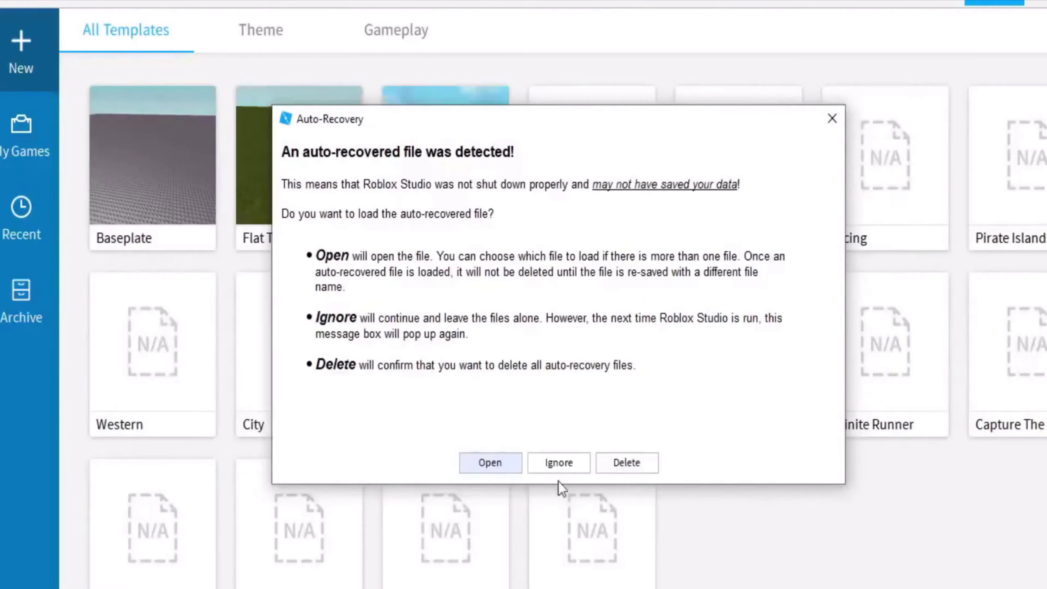
Step: Switch to Roblox Studio, ignore the auto-recovered file and start the Load Character plugin in a Baseplate place
{"action": "left_click", "coordinate": [556, 460]}
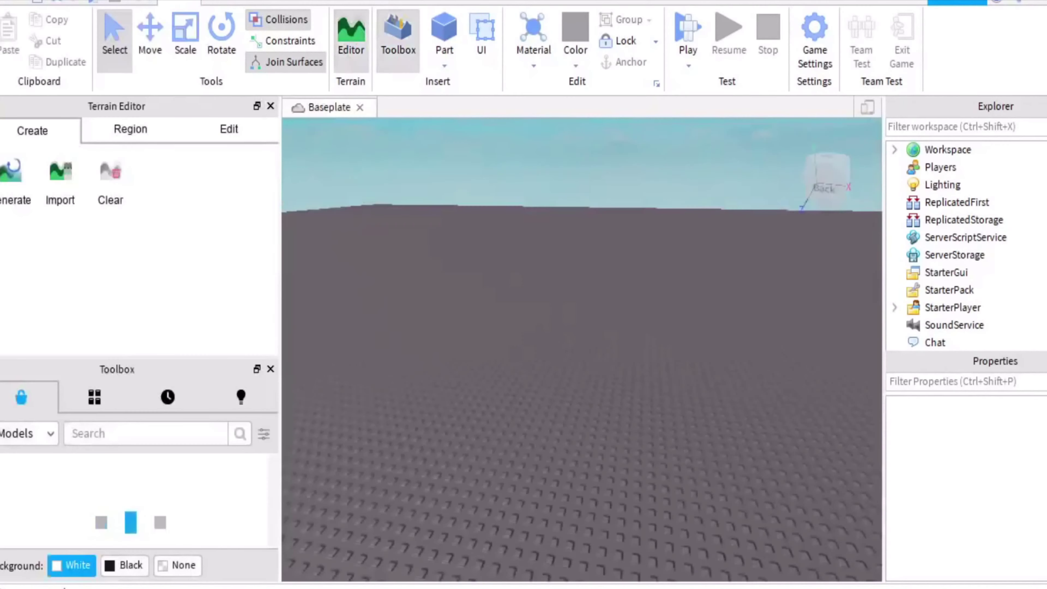
{"action": "left_click", "coordinate": [356, 2]}
{"action": "left_click", "coordinate": [195, 41]}
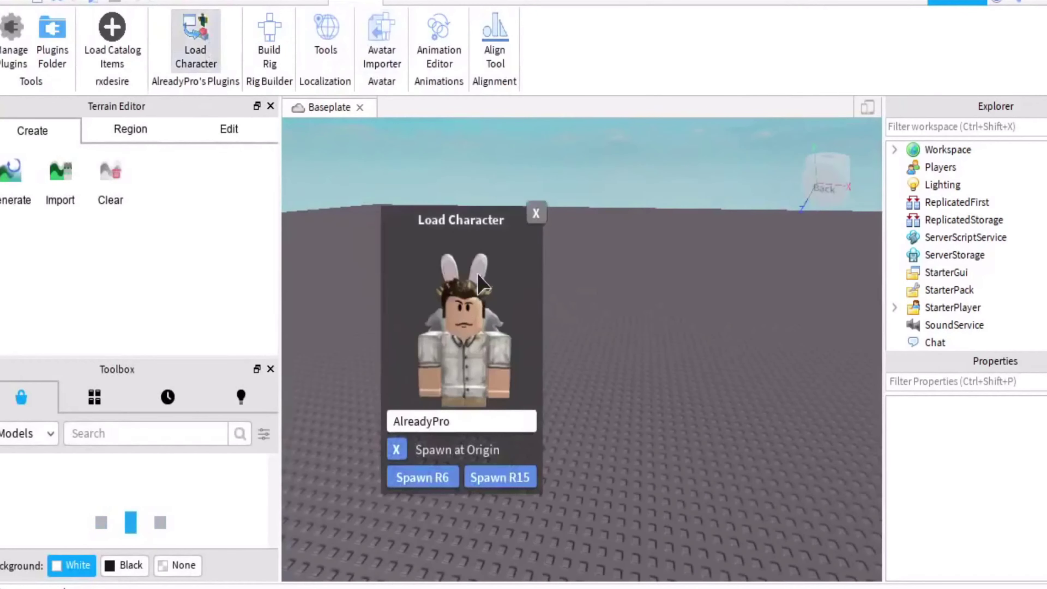
Step: Enter the player's username in Load Character, spawn the avatar as R6 and close the plugin
{"action": "left_click_drag", "start_coordinate": [477, 422], "coordinate": [380, 392]}
{"action": "type", "text": "flxralglvss"}
{"action": "key", "text": "Return"}
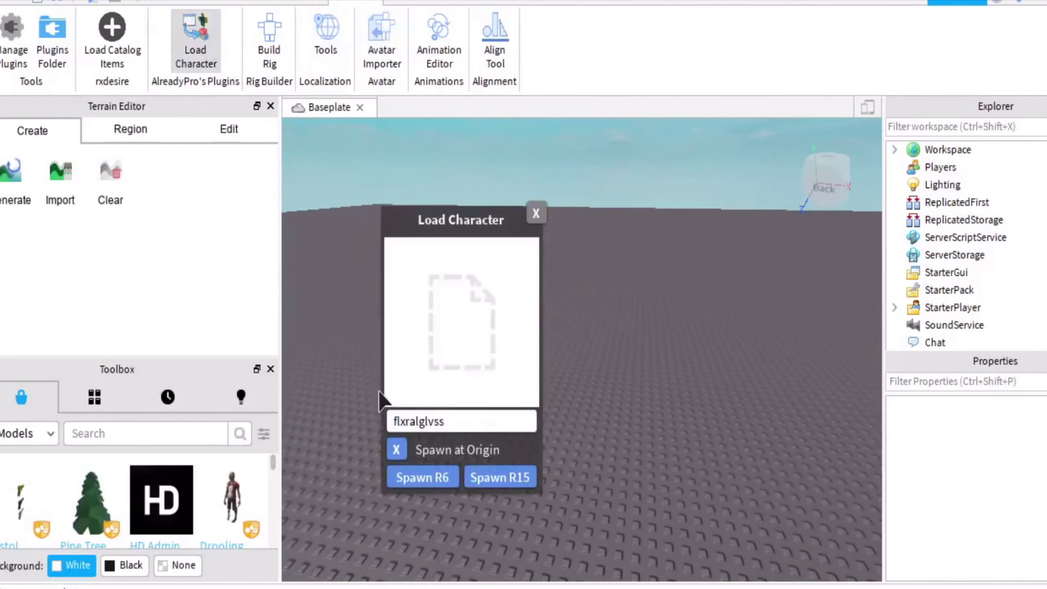
{"action": "left_click", "coordinate": [446, 472]}
{"action": "left_click", "coordinate": [536, 213]}
{"action": "key", "text": "w"}
{"action": "right_click_drag", "start_coordinate": [739, 434], "coordinate": [738, 308]}
{"action": "key", "text": "s"}
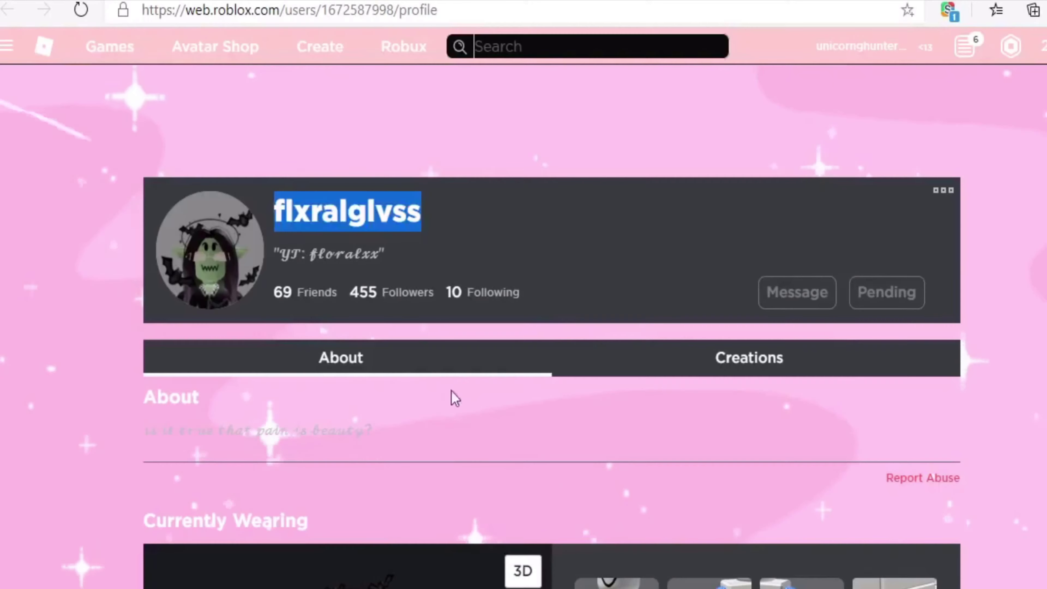
{"action": "scroll", "coordinate": [451, 397], "scroll_direction": "down", "scroll_amount": 10}
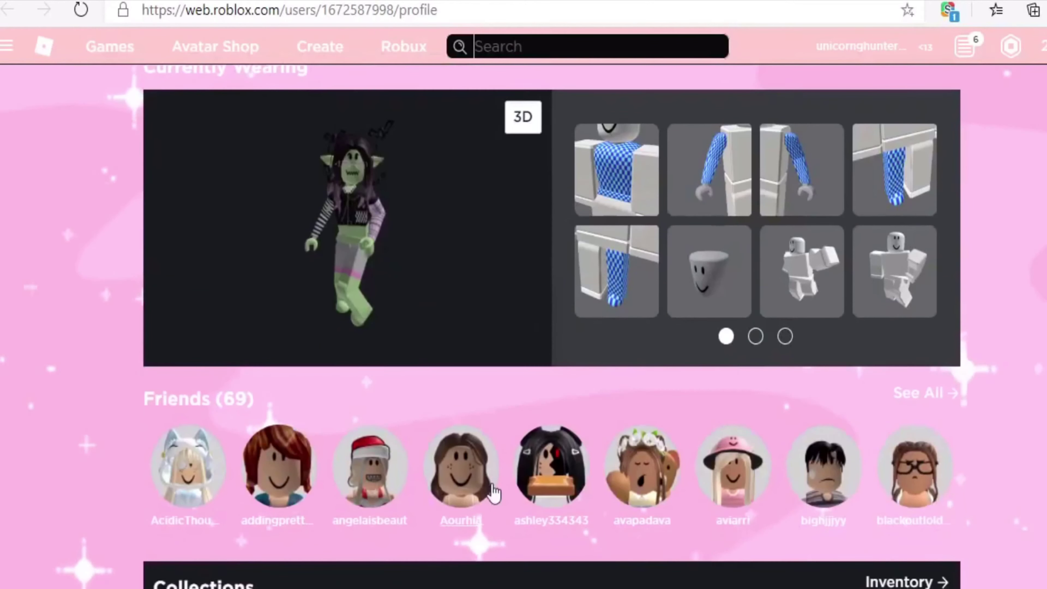
{"action": "scroll", "coordinate": [491, 484], "scroll_direction": "down", "scroll_amount": 15}
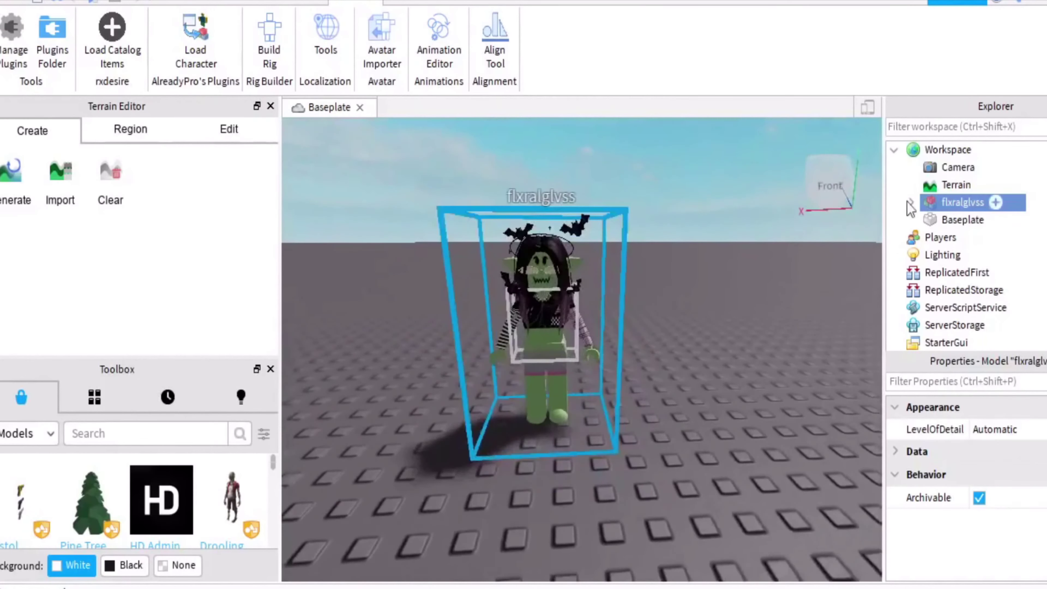
Step: Export the spawned character model as an OBJ file into the gfx material folder and close Roblox Studio
{"action": "right_click", "coordinate": [935, 204]}
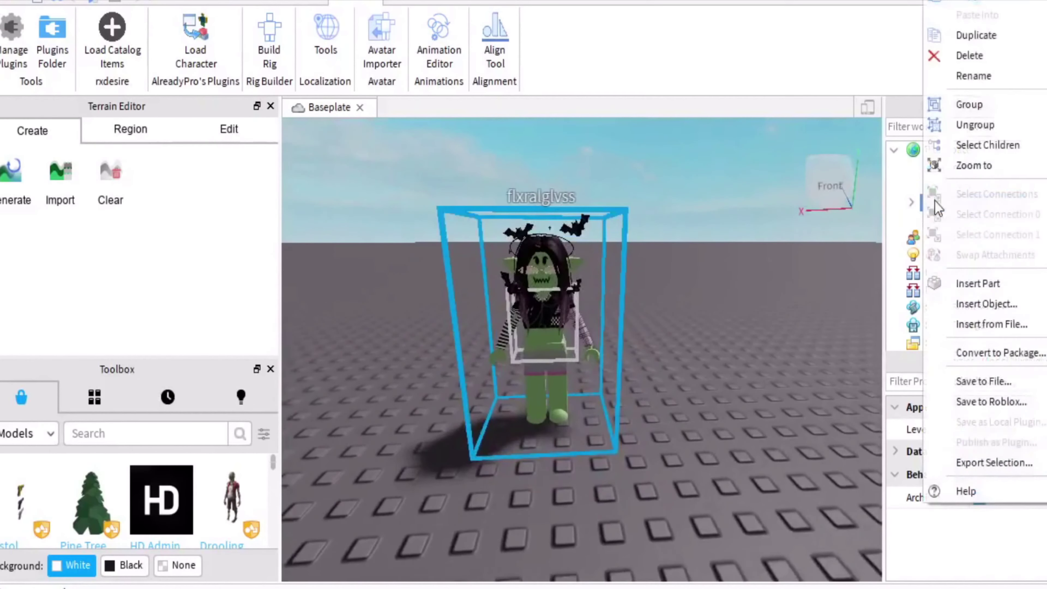
{"action": "left_click", "coordinate": [973, 465]}
{"action": "right_click", "coordinate": [962, 204]}
{"action": "left_click", "coordinate": [961, 461]}
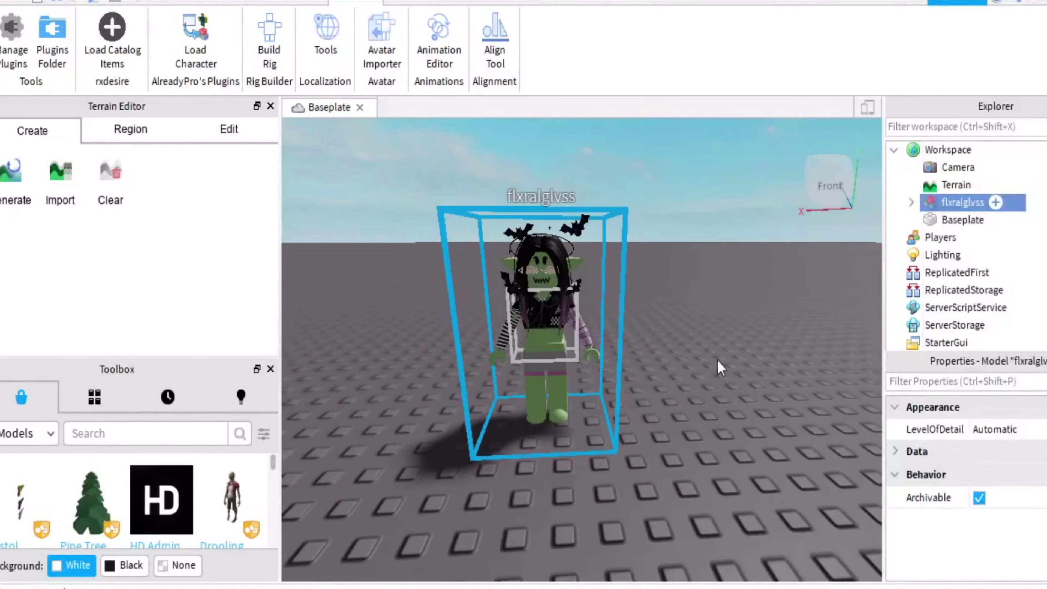
{"action": "left_click", "coordinate": [62, 158]}
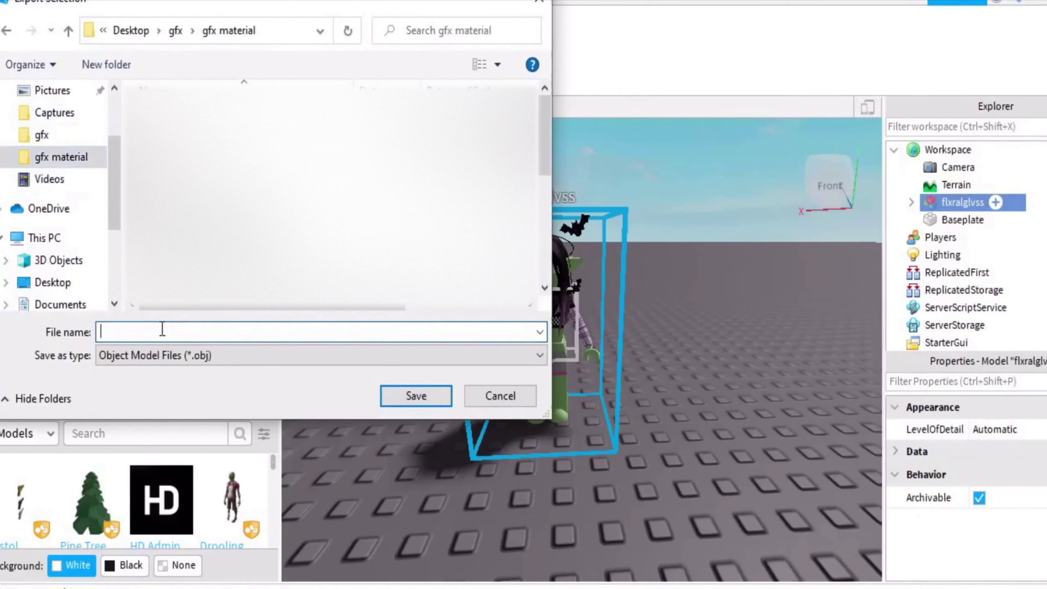
{"action": "left_click", "coordinate": [415, 396]}
{"action": "key", "text": "alt+F4"}
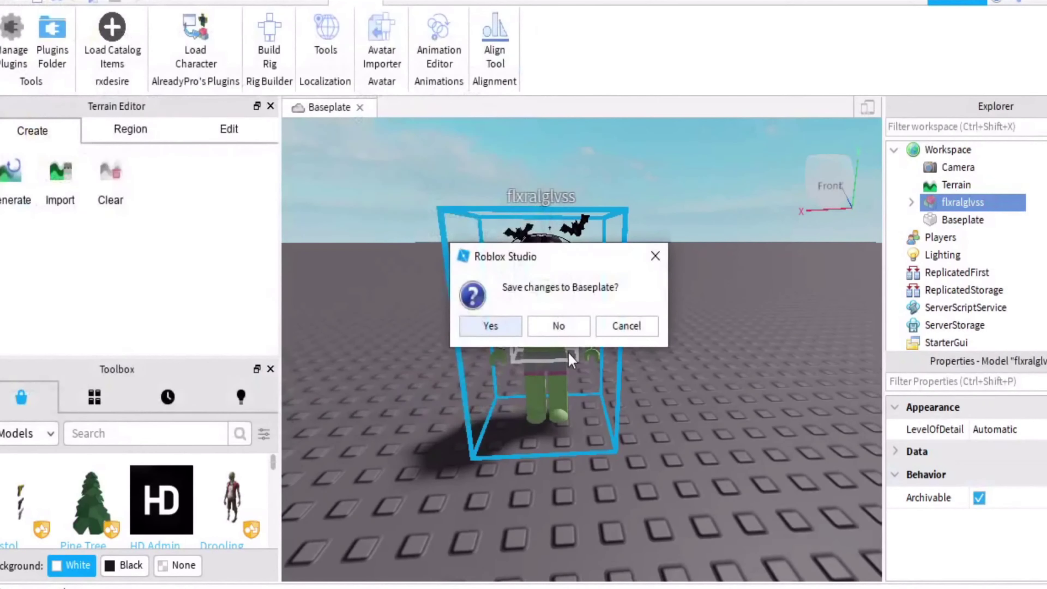
{"action": "scroll", "coordinate": [660, 413], "scroll_direction": "down", "scroll_amount": 3}
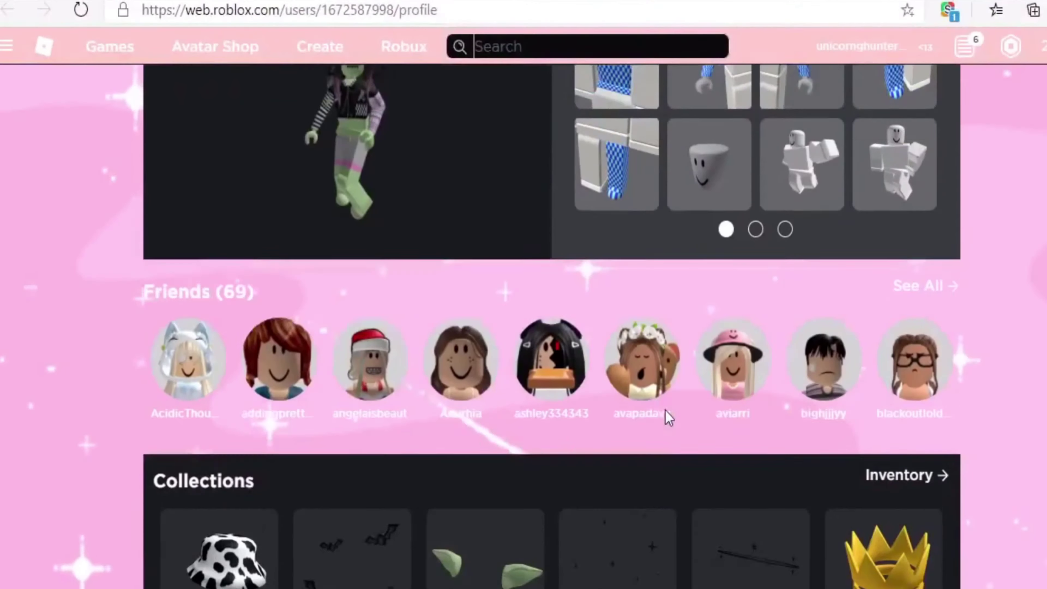
{"action": "scroll", "coordinate": [659, 413], "scroll_direction": "up", "scroll_amount": 6}
{"action": "scroll", "coordinate": [659, 412], "scroll_direction": "down", "scroll_amount": 3}
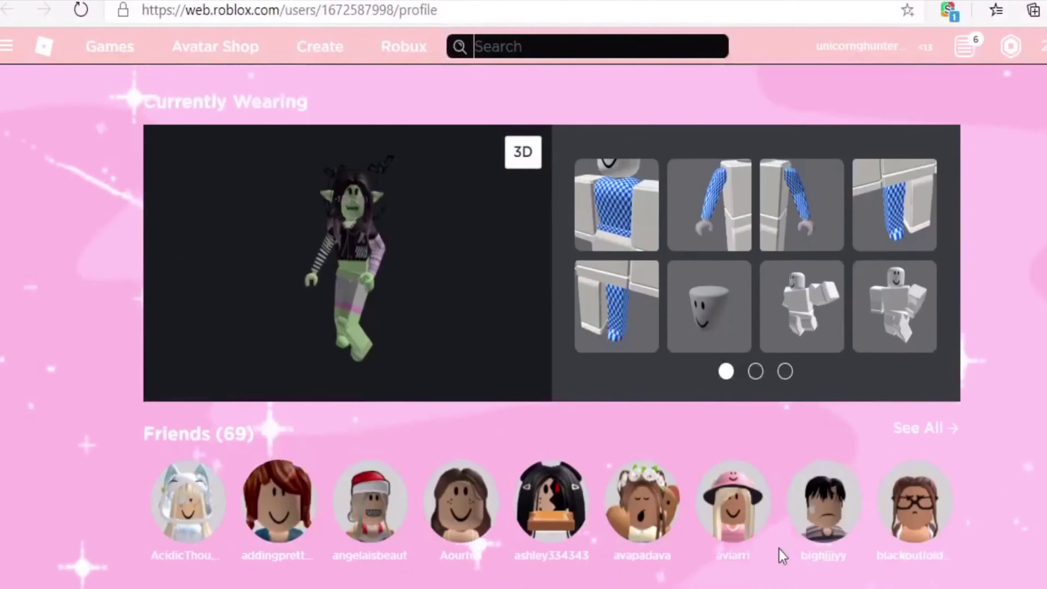
{"action": "scroll", "coordinate": [781, 426], "scroll_direction": "up", "scroll_amount": 9}
{"action": "scroll", "coordinate": [780, 426], "scroll_direction": "down", "scroll_amount": 4}
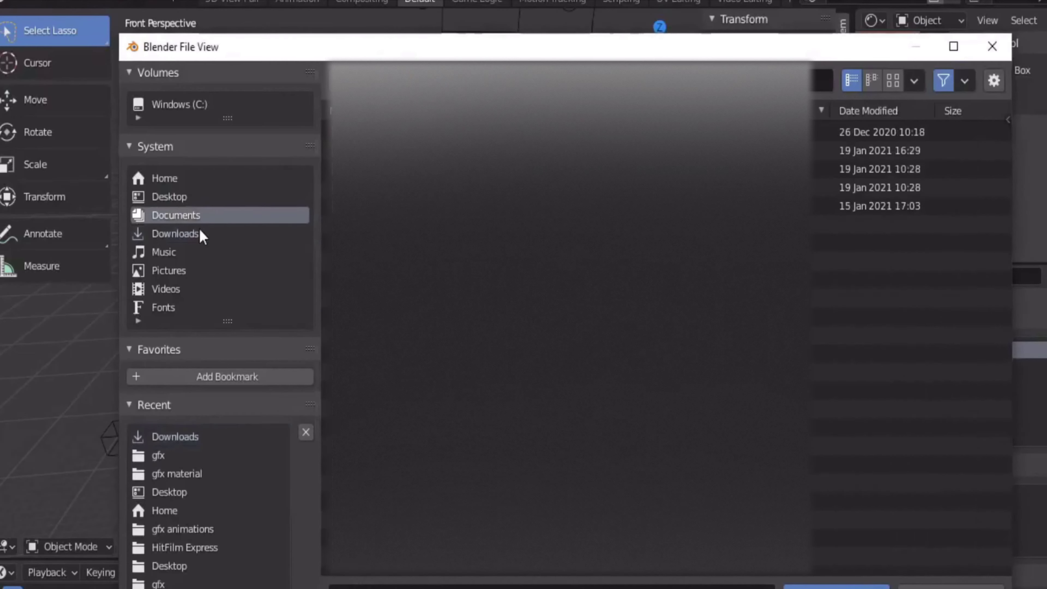
Step: Back in Blender, load the exported character texture from the gfx material folder into the torso's Image Texture node
{"action": "scroll", "coordinate": [907, 417], "scroll_direction": "up", "scroll_amount": 5}
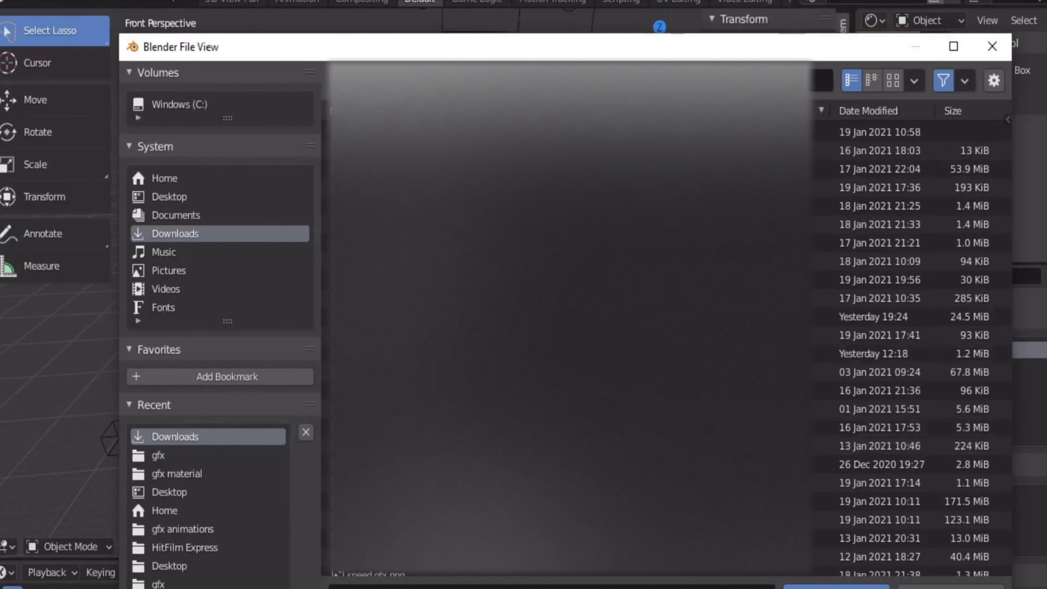
{"action": "type", "text": "s"}
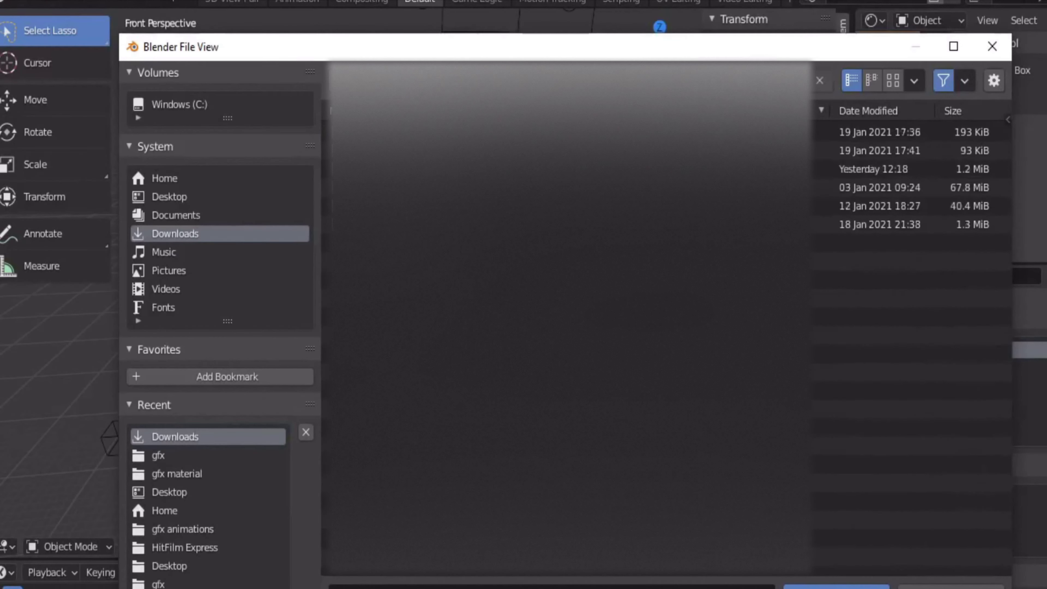
{"action": "left_click", "coordinate": [164, 252]}
{"action": "left_click", "coordinate": [176, 473]}
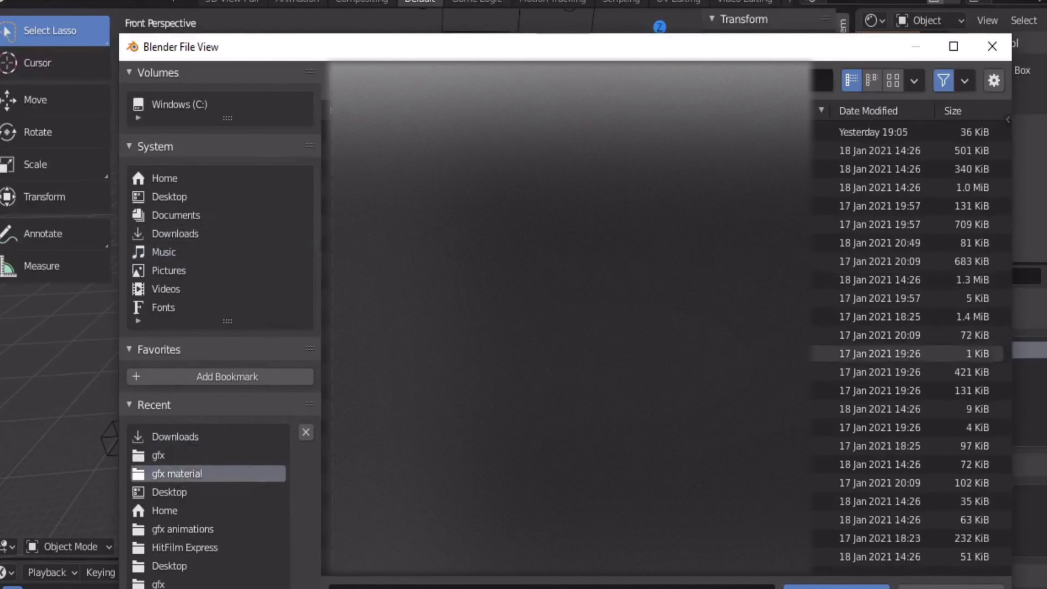
{"action": "scroll", "coordinate": [907, 412], "scroll_direction": "up", "scroll_amount": 5}
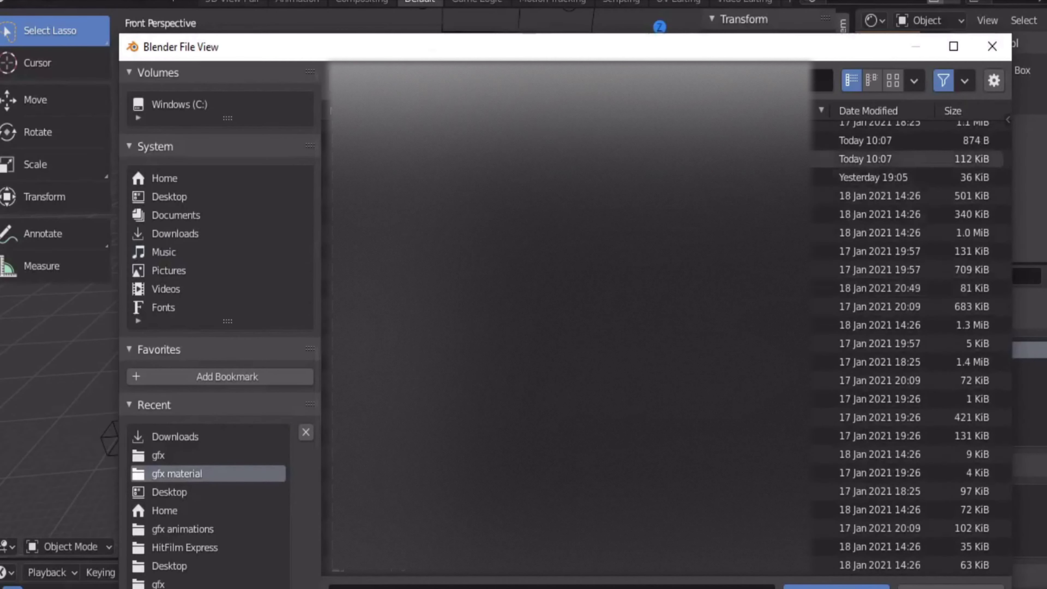
{"action": "left_click", "coordinate": [886, 158]}
{"action": "left_click", "coordinate": [835, 585]}
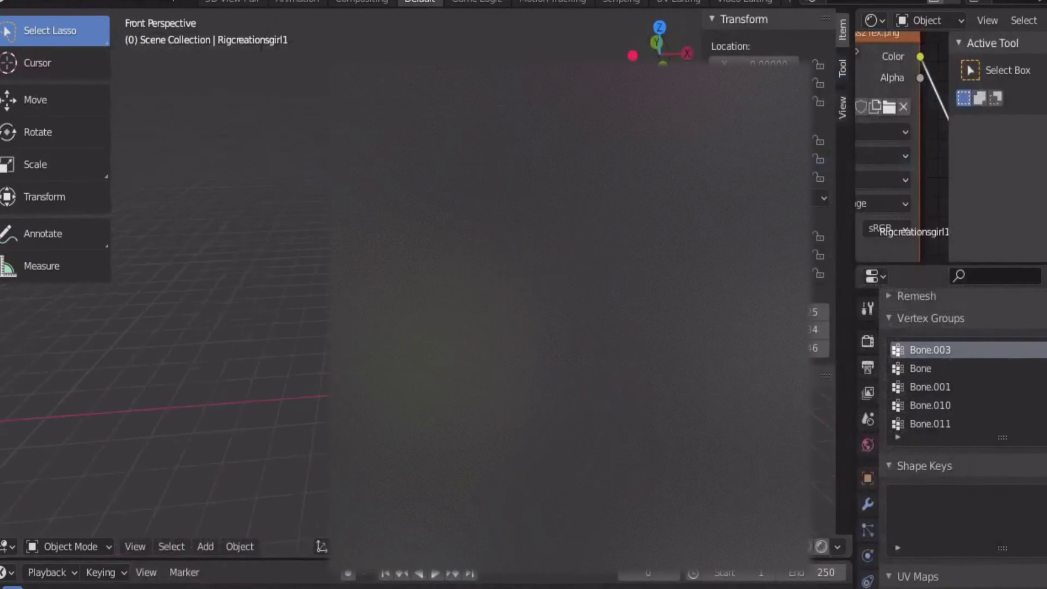
Step: Import the exported avatar's OBJ model from the gfx material folder with the geometry split by object and group
{"action": "left_click", "coordinate": [43, 2]}
{"action": "left_click", "coordinate": [18, 2]}
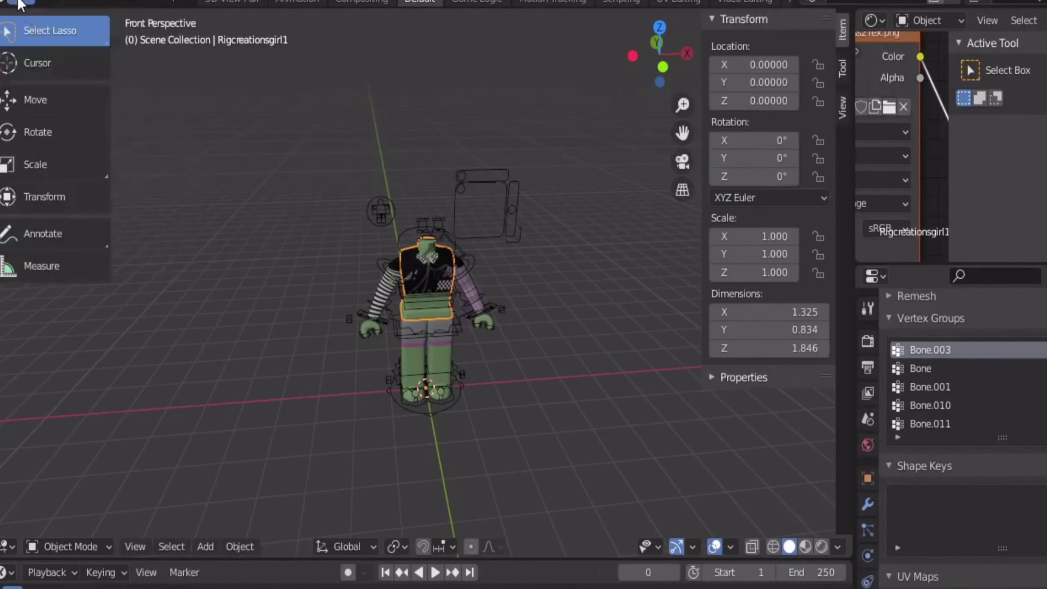
{"action": "left_click", "coordinate": [18, 2]}
{"action": "mouse_move", "coordinate": [66, 254]}
{"action": "left_click", "coordinate": [248, 392]}
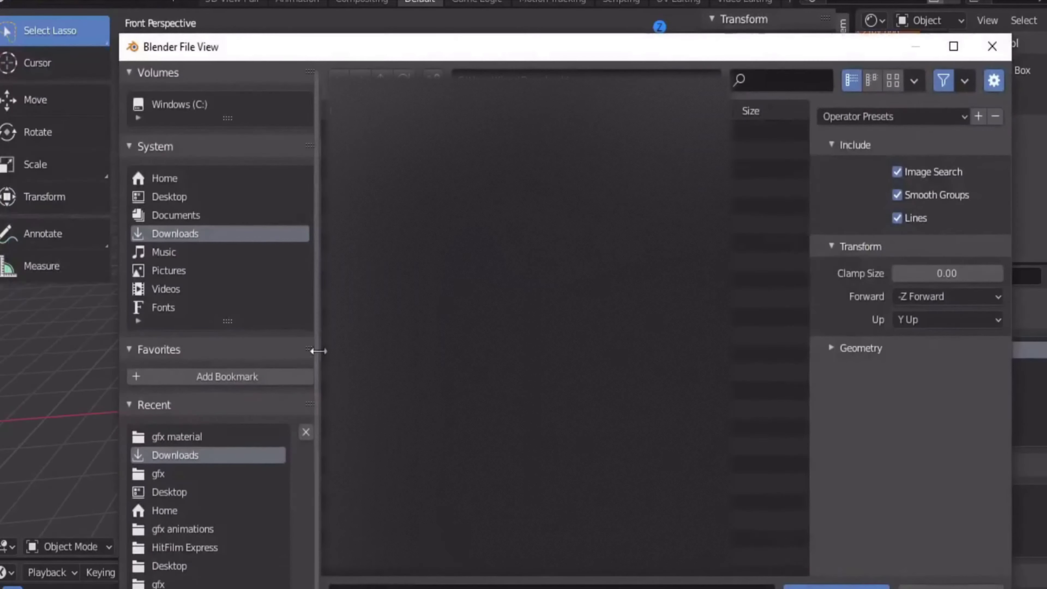
{"action": "left_click", "coordinate": [850, 345]}
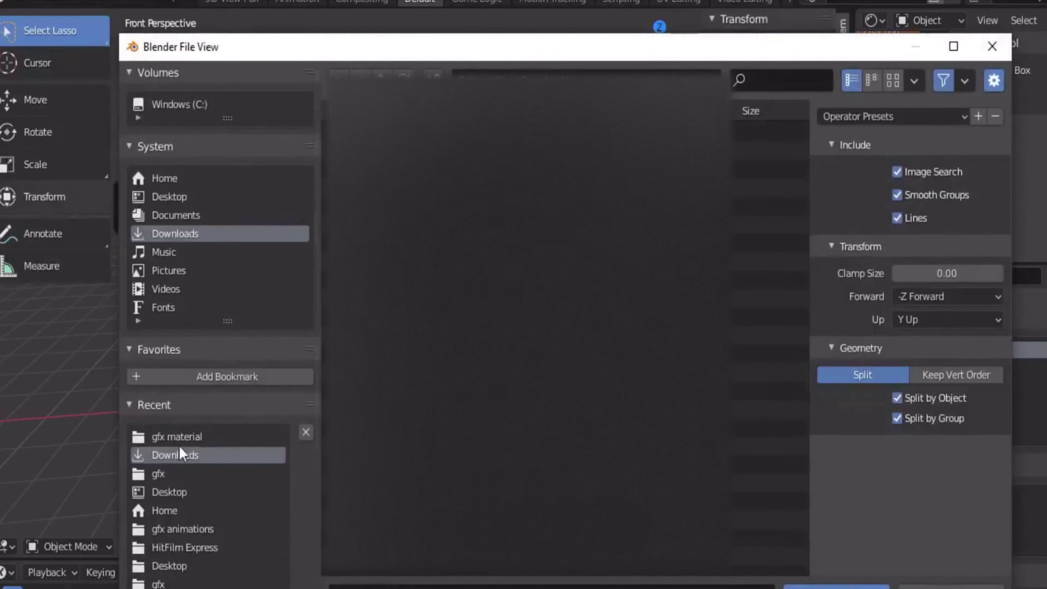
{"action": "left_click", "coordinate": [186, 436]}
{"action": "scroll", "coordinate": [527, 322], "scroll_direction": "down", "scroll_amount": 5}
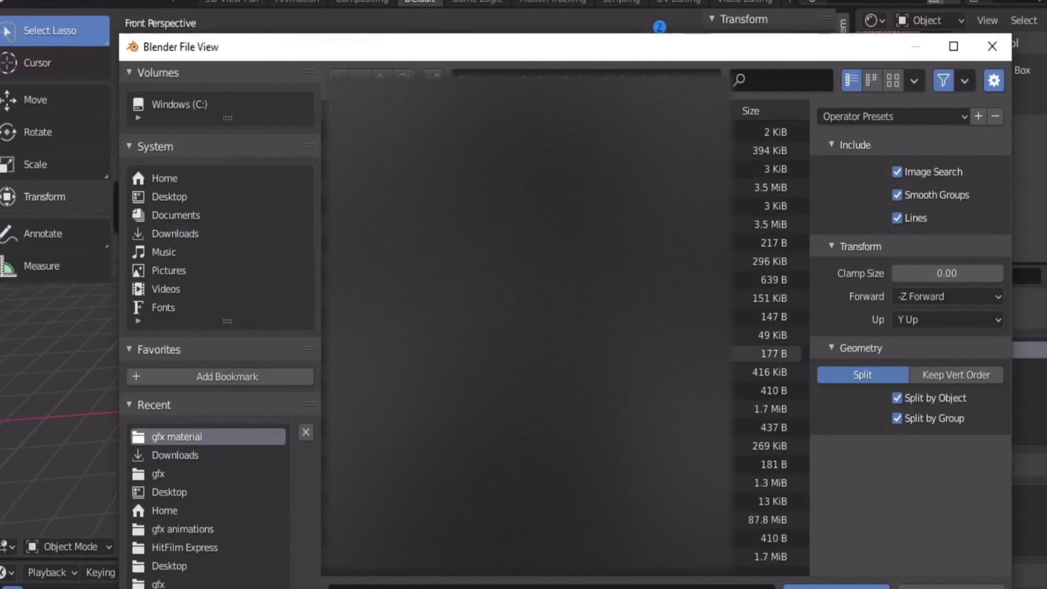
{"action": "scroll", "coordinate": [527, 349], "scroll_direction": "up", "scroll_amount": 1}
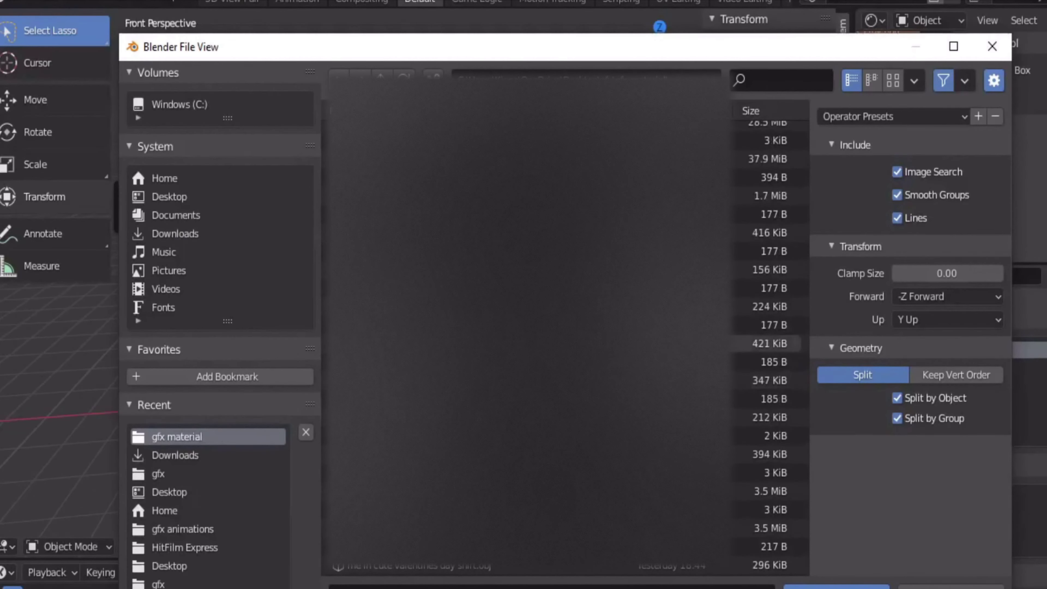
{"action": "left_click", "coordinate": [528, 195]}
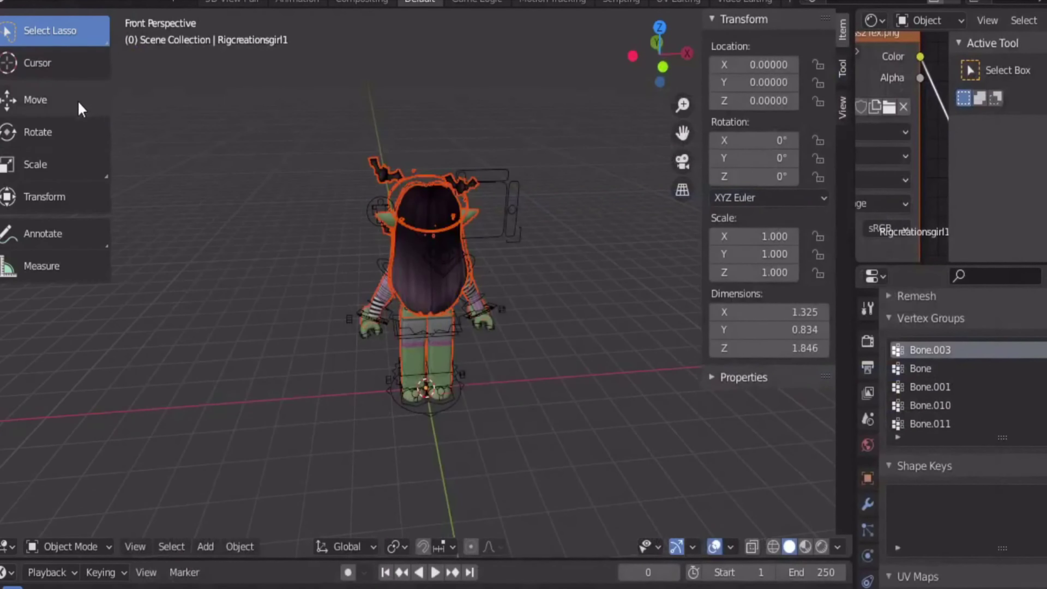
Step: Move the imported avatar sideways along X so it stands clear beside the woman rig
{"action": "left_click", "coordinate": [78, 102]}
{"action": "left_click_drag", "start_coordinate": [504, 402], "coordinate": [639, 387]}
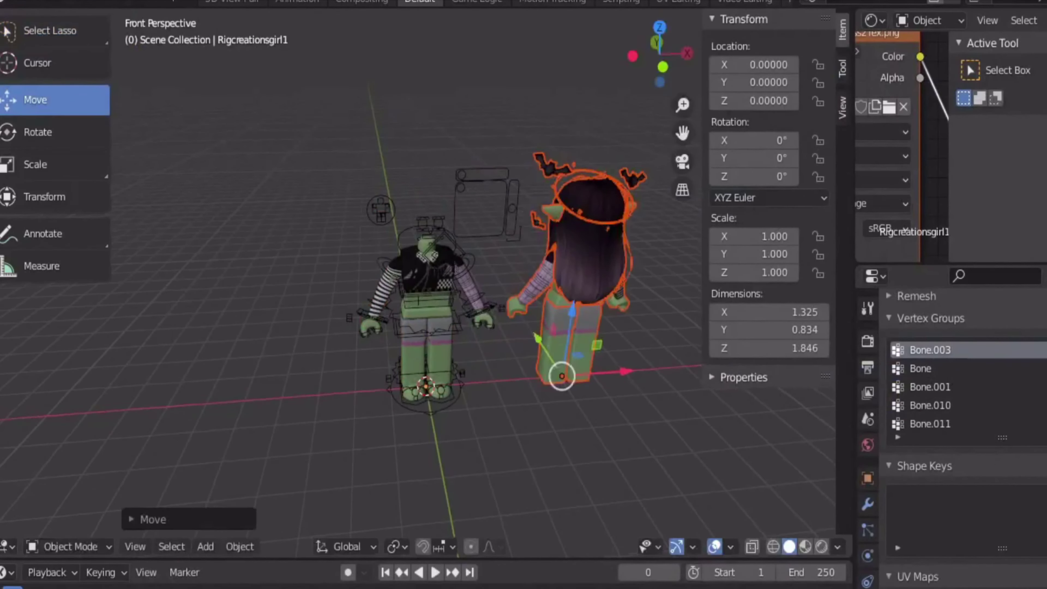
{"action": "middle_click_drag", "start_coordinate": [639, 388], "coordinate": [288, 342]}
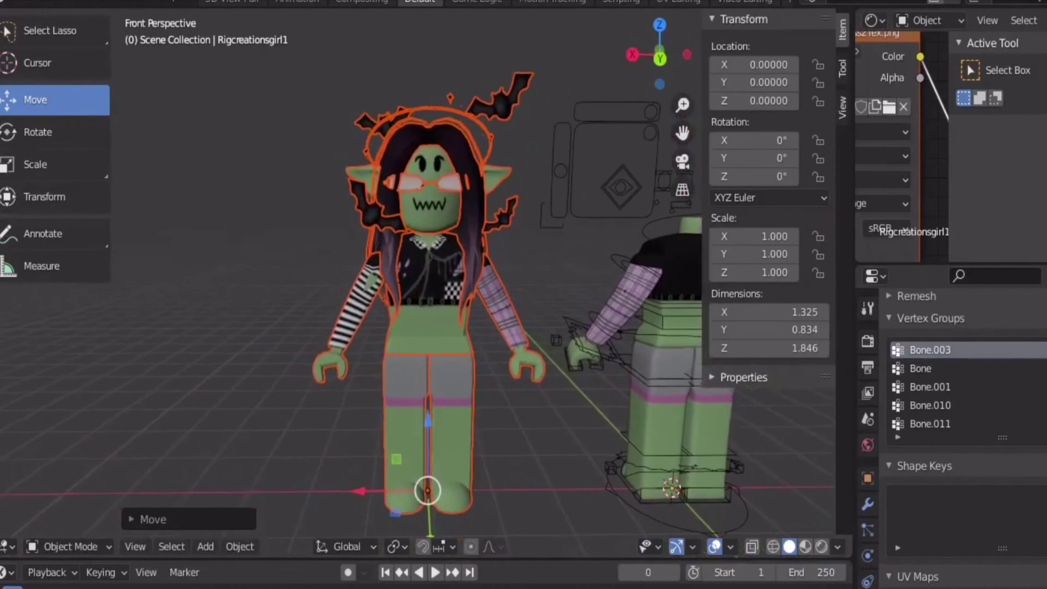
Step: Delete both legs and the torso of the imported avatar
{"action": "left_click", "coordinate": [400, 398]}
{"action": "right_click", "coordinate": [400, 398]}
{"action": "left_click", "coordinate": [401, 398]}
{"action": "left_click", "coordinate": [450, 388]}
{"action": "right_click", "coordinate": [450, 389]}
{"action": "left_click", "coordinate": [409, 397]}
{"action": "left_click", "coordinate": [424, 330]}
{"action": "right_click", "coordinate": [424, 330]}
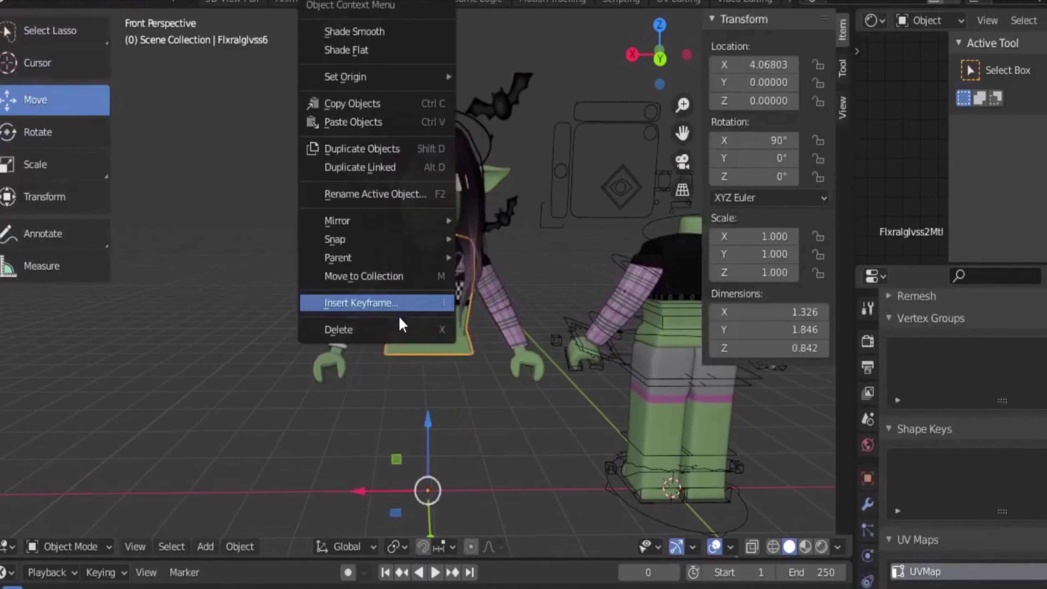
{"action": "left_click", "coordinate": [387, 329]}
Step: Delete both arms of the imported avatar, leaving its head and accessories
{"action": "left_click", "coordinate": [333, 333]}
{"action": "right_click", "coordinate": [333, 333]}
{"action": "left_click", "coordinate": [321, 337]}
{"action": "left_click", "coordinate": [497, 303]}
{"action": "right_click", "coordinate": [496, 303]}
{"action": "left_click", "coordinate": [459, 337]}
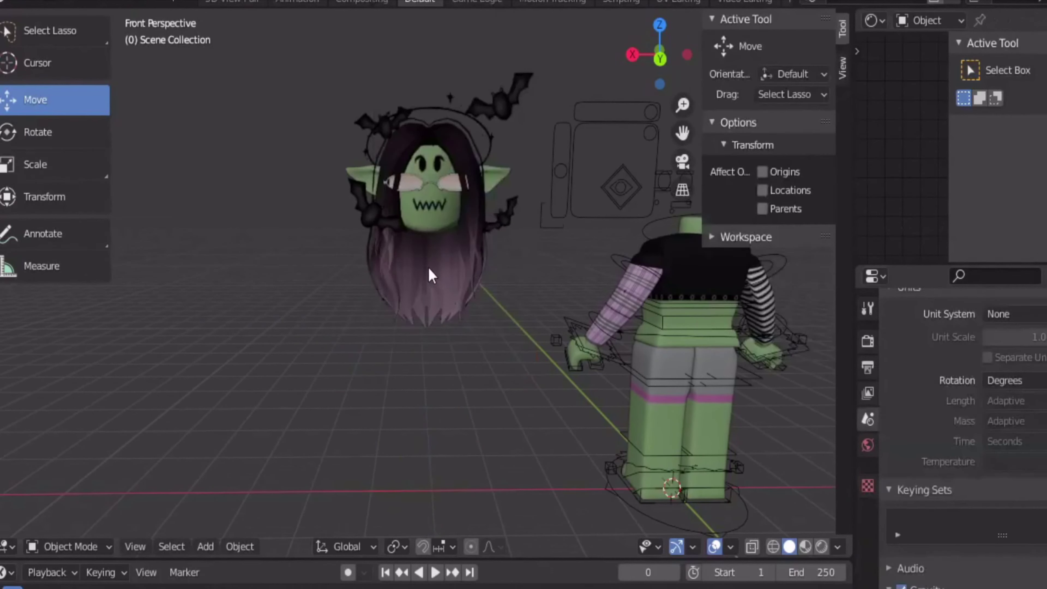
Step: Select the imported head with its hair, bats, halo, ears and glasses and set their origins to geometry
{"action": "left_click", "coordinate": [441, 223]}
{"action": "left_click", "coordinate": [446, 106], "text": "shift"}
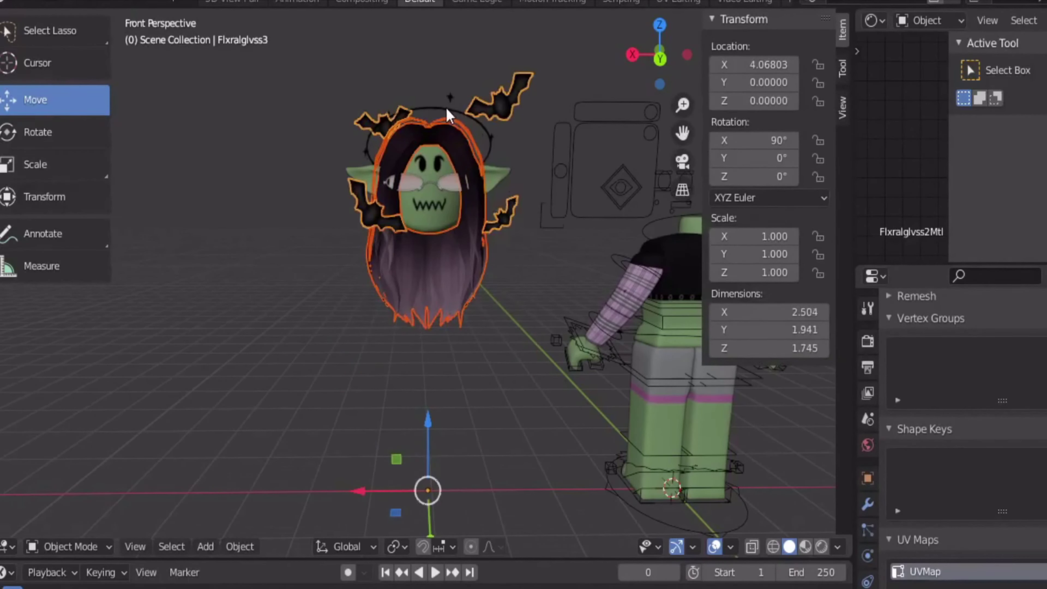
{"action": "left_click", "coordinate": [445, 106], "text": "shift"}
{"action": "left_click", "coordinate": [449, 188], "text": "shift"}
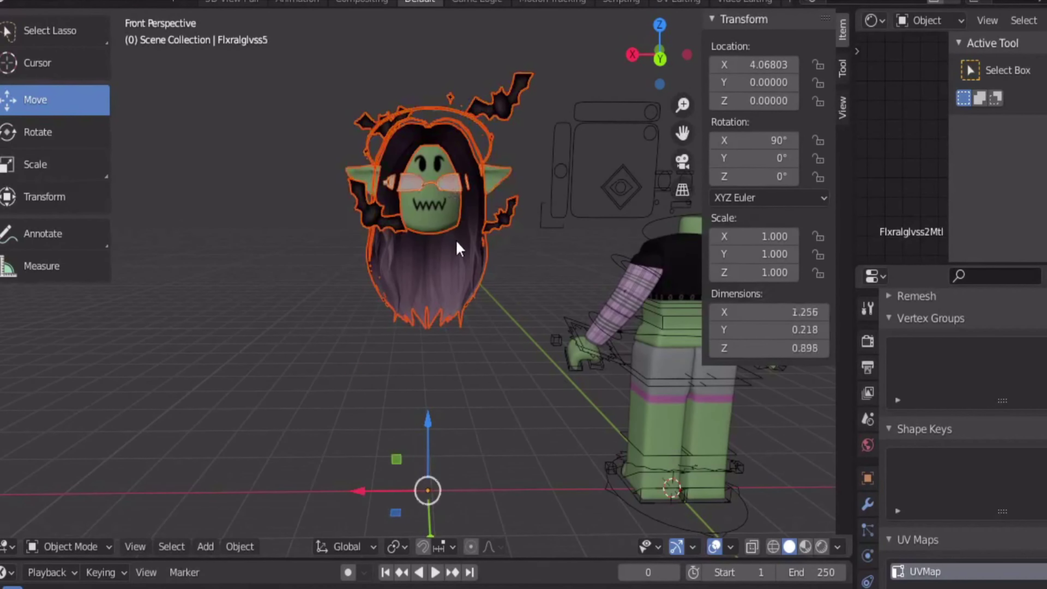
{"action": "middle_click_drag", "start_coordinate": [458, 250], "coordinate": [501, 283], "text": "shift"}
{"action": "scroll", "coordinate": [416, 303], "scroll_direction": "up", "scroll_amount": 1}
{"action": "middle_click_drag", "start_coordinate": [398, 314], "coordinate": [421, 291], "text": "shift"}
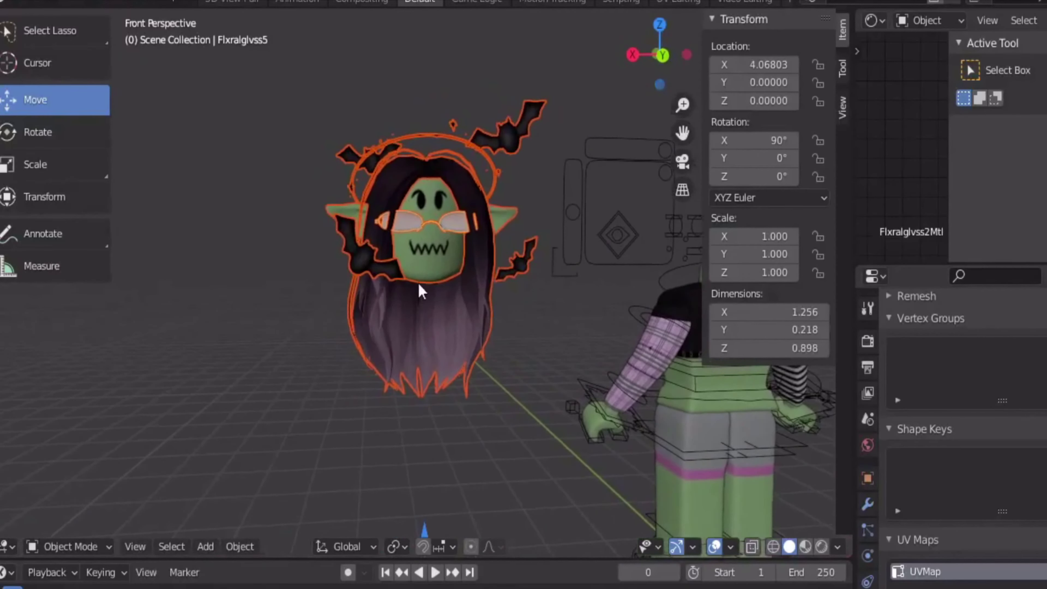
{"action": "left_click", "coordinate": [50, 2]}
{"action": "left_click", "coordinate": [91, 163]}
{"action": "type", "text": "set origin"}
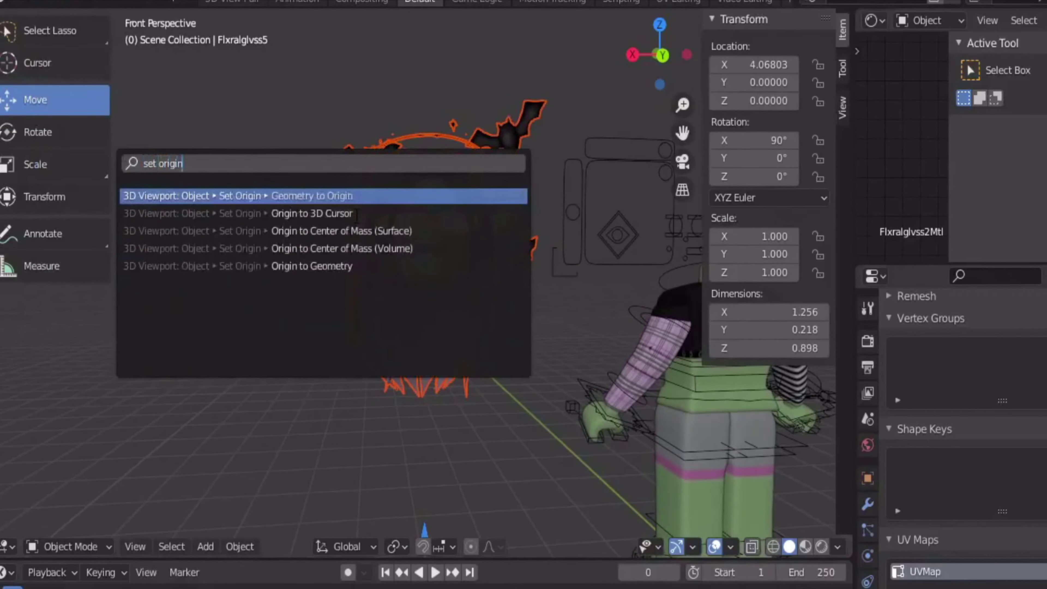
{"action": "left_click", "coordinate": [342, 266]}
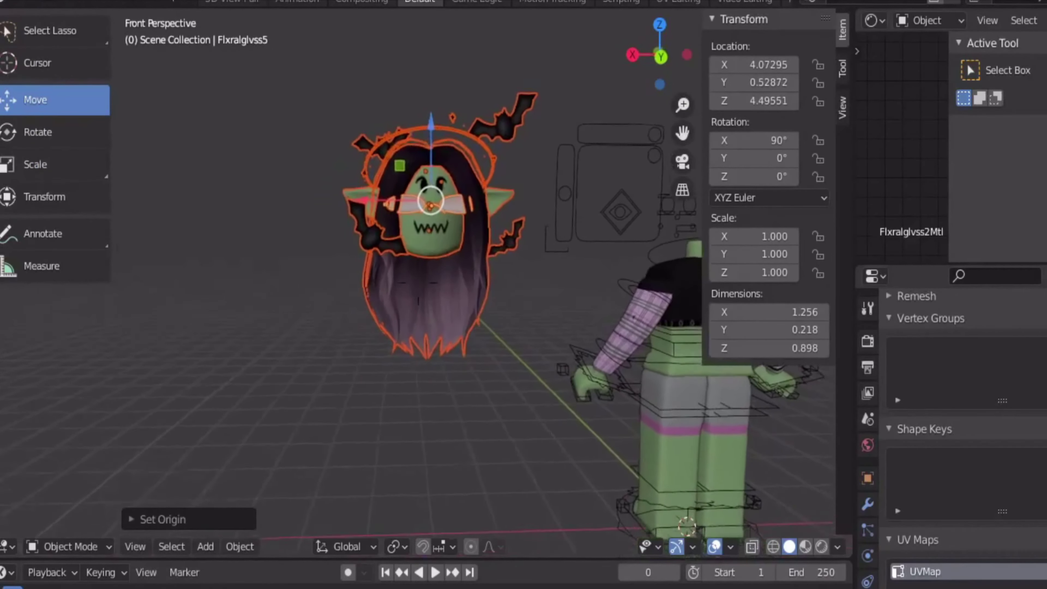
Step: Move the selected head and accessories along X until they sit centred above the rig's neck
{"action": "scroll", "coordinate": [247, 227], "scroll_direction": "down", "scroll_amount": 2}
{"action": "middle_click_drag", "start_coordinate": [389, 223], "coordinate": [216, 229], "text": "shift"}
{"action": "left_click_drag", "start_coordinate": [220, 226], "coordinate": [439, 385]}
{"action": "middle_click_drag", "start_coordinate": [414, 247], "coordinate": [421, 250]}
{"action": "left_click_drag", "start_coordinate": [373, 220], "coordinate": [371, 218]}
{"action": "left_click", "coordinate": [381, 227]}
Step: Rotate the head and accessories about Z to about 183° so they face the rig's front and fit its neck
{"action": "left_click", "coordinate": [38, 132]}
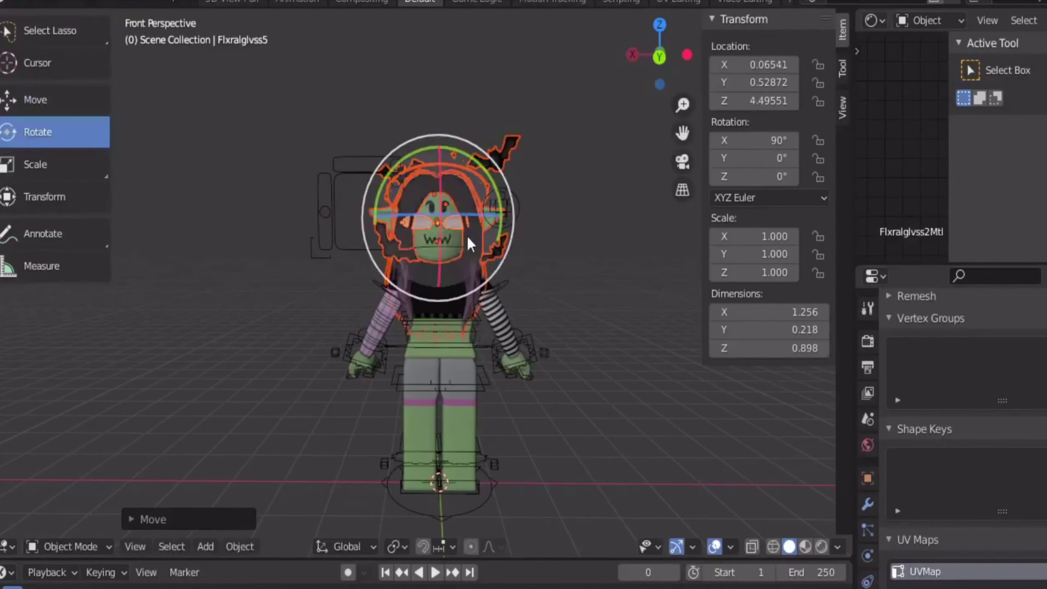
{"action": "left_click_drag", "start_coordinate": [490, 215], "coordinate": [412, 223]}
{"action": "left_click_drag", "start_coordinate": [344, 249], "coordinate": [338, 240]}
{"action": "key", "text": "shift+grave"}
{"action": "key", "text": "w"}
{"action": "key", "text": "a"}
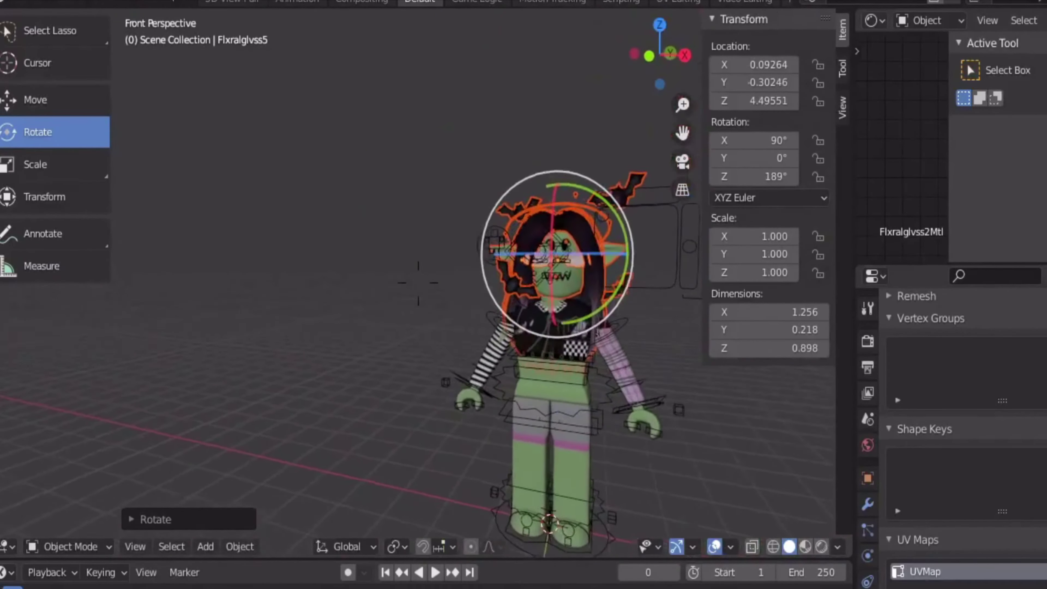
{"action": "left_click", "coordinate": [424, 250]}
{"action": "left_click_drag", "start_coordinate": [427, 257], "coordinate": [554, 376]}
{"action": "left_click", "coordinate": [590, 326]}
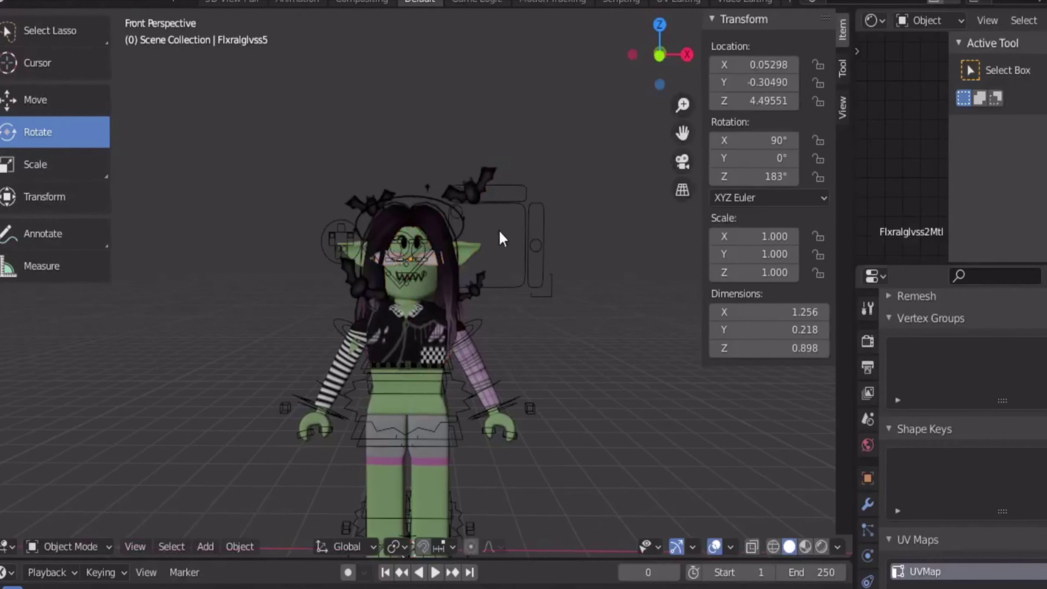
Step: Add a plane mesh at the rig's feet
{"action": "key", "text": "shift+grave"}
{"action": "key", "text": "s"}
{"action": "key", "text": "w"}
{"action": "left_click", "coordinate": [419, 284]}
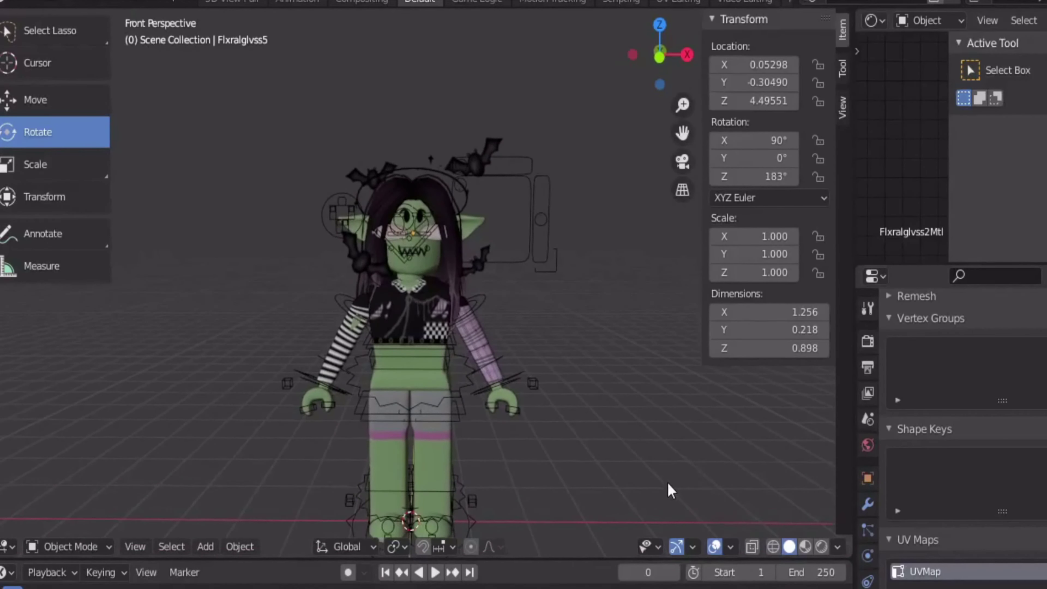
{"action": "key", "text": "shift+a"}
{"action": "mouse_move", "coordinate": [619, 258]}
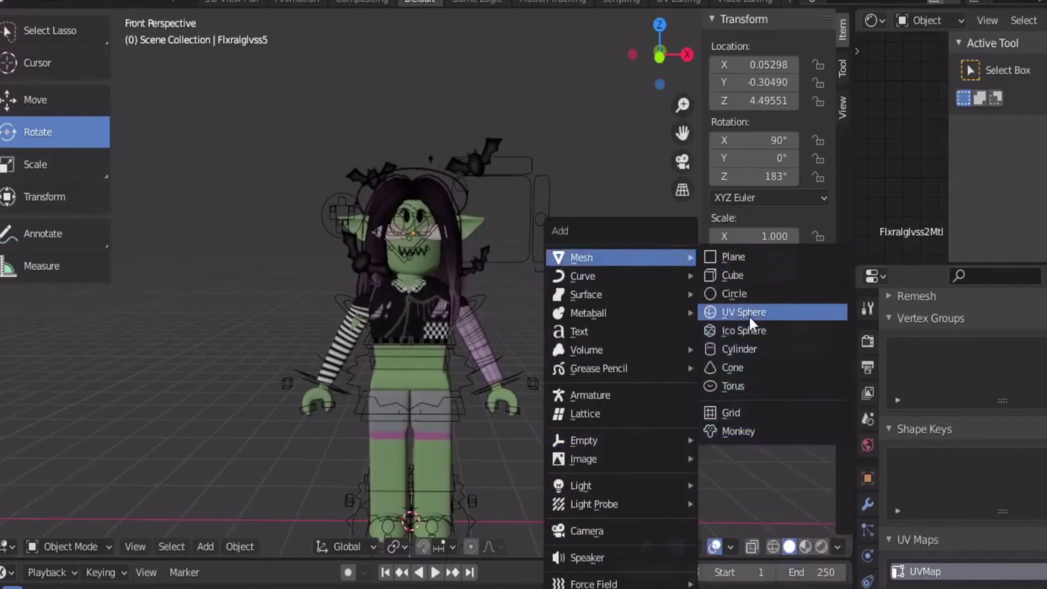
{"action": "left_click", "coordinate": [734, 256]}
Step: Move the new plane behind the character along Y to about 3.47, using the right side view
{"action": "key", "text": "KP_3"}
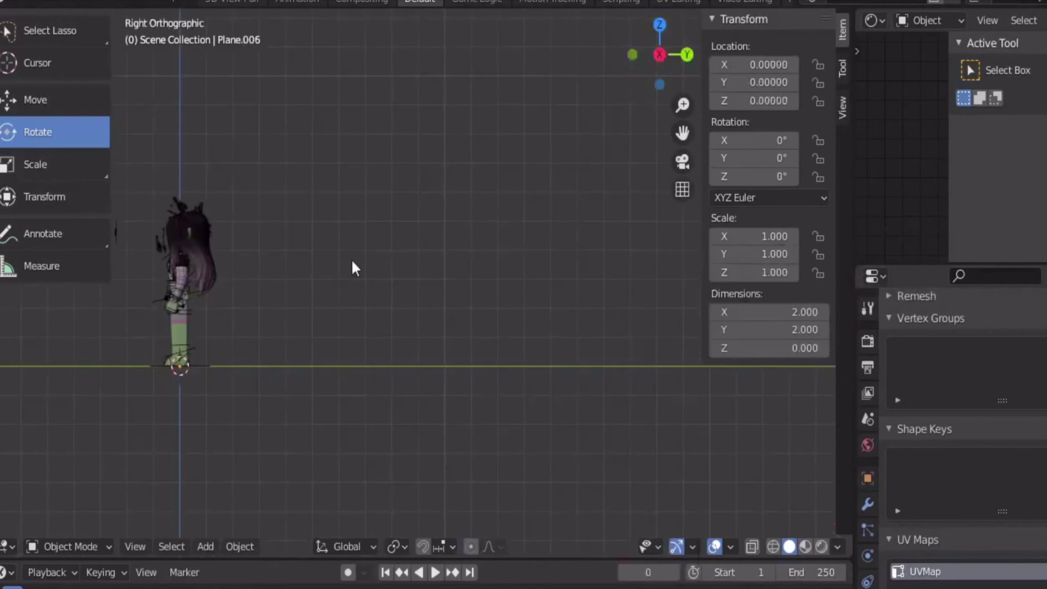
{"action": "left_click", "coordinate": [50, 99]}
{"action": "left_click", "coordinate": [180, 366]}
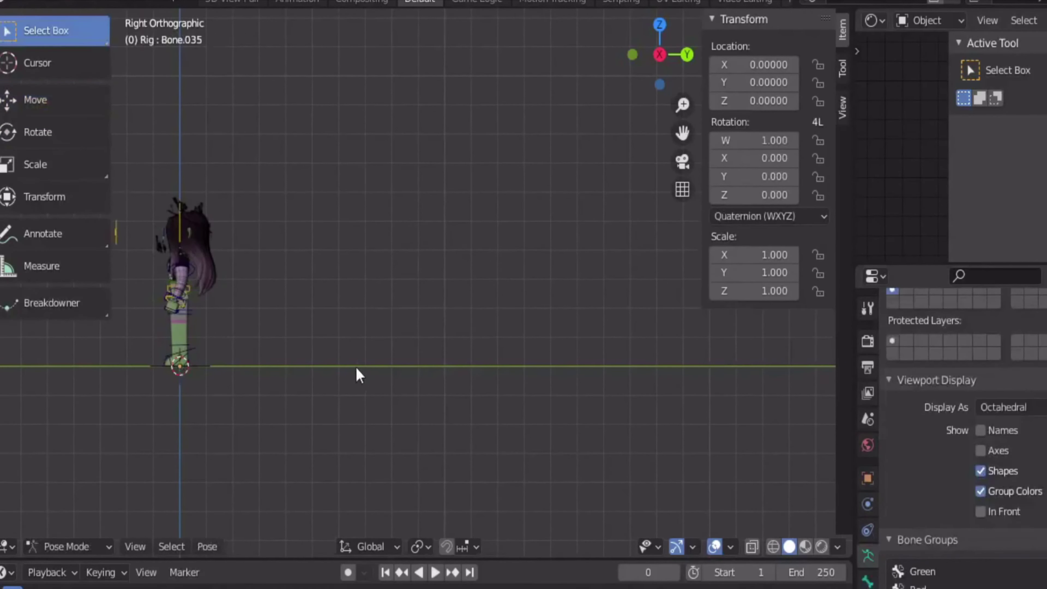
{"action": "key", "text": "shift+grave"}
{"action": "key", "text": "w"}
{"action": "key", "text": "a"}
{"action": "key", "text": "ctrl+Tab"}
{"action": "left_click", "coordinate": [486, 277]}
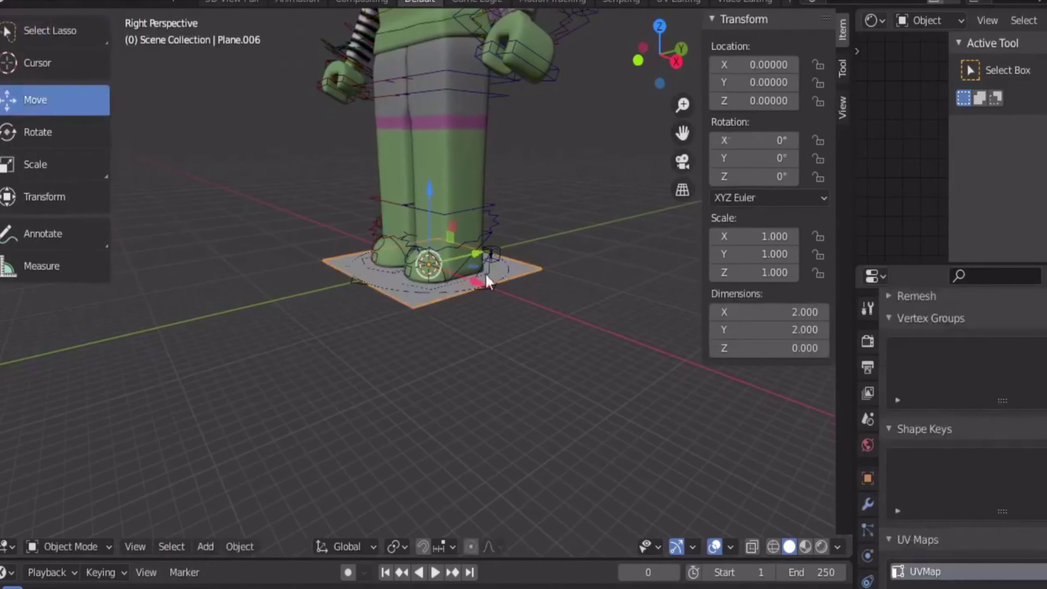
{"action": "left_click", "coordinate": [676, 61]}
{"action": "left_click_drag", "start_coordinate": [327, 182], "coordinate": [420, 199]}
Step: Rotate the plane upright to about 89.4° on X and raise it to about 0.99 on Z
{"action": "left_click", "coordinate": [78, 138]}
{"action": "left_click_drag", "start_coordinate": [390, 127], "coordinate": [284, 137]}
{"action": "left_click", "coordinate": [36, 108]}
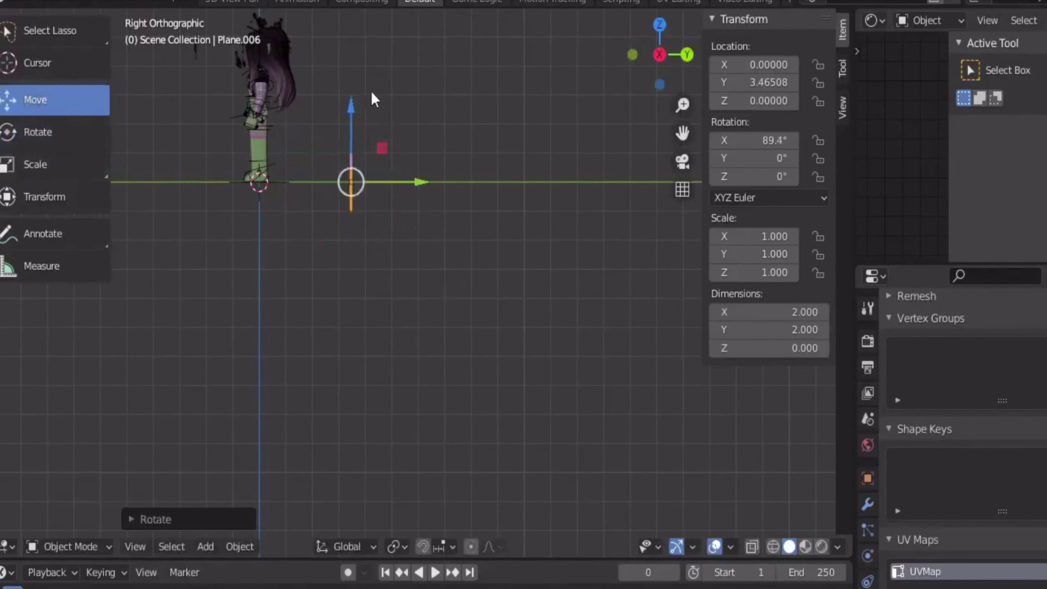
{"action": "left_click_drag", "start_coordinate": [352, 113], "coordinate": [361, 76]}
Step: Scale the upright plane behind the character up to about 16.1 by 16.3
{"action": "key", "text": "shift+grave"}
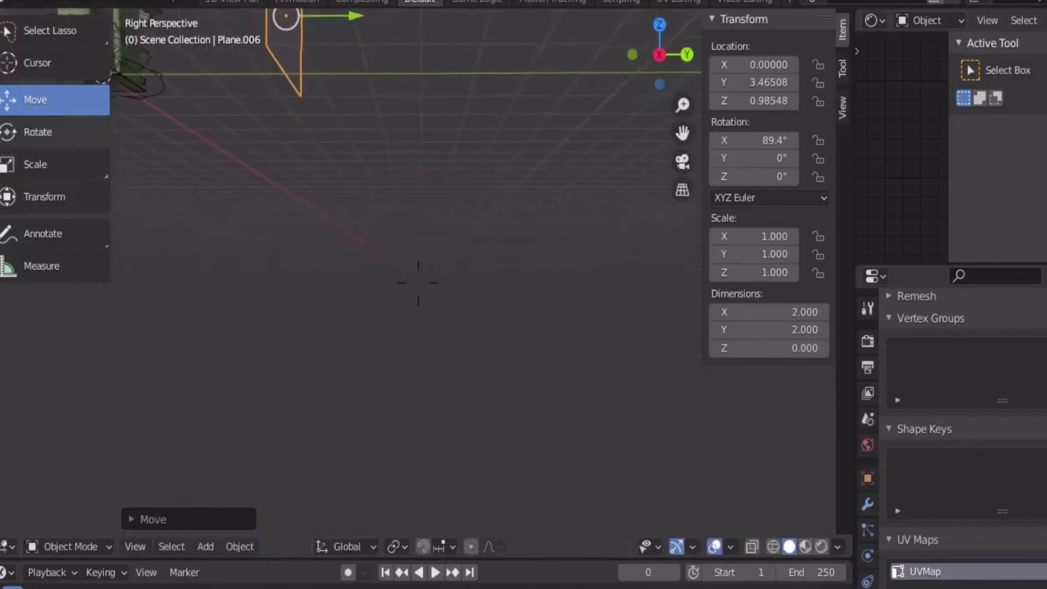
{"action": "key", "text": "w"}
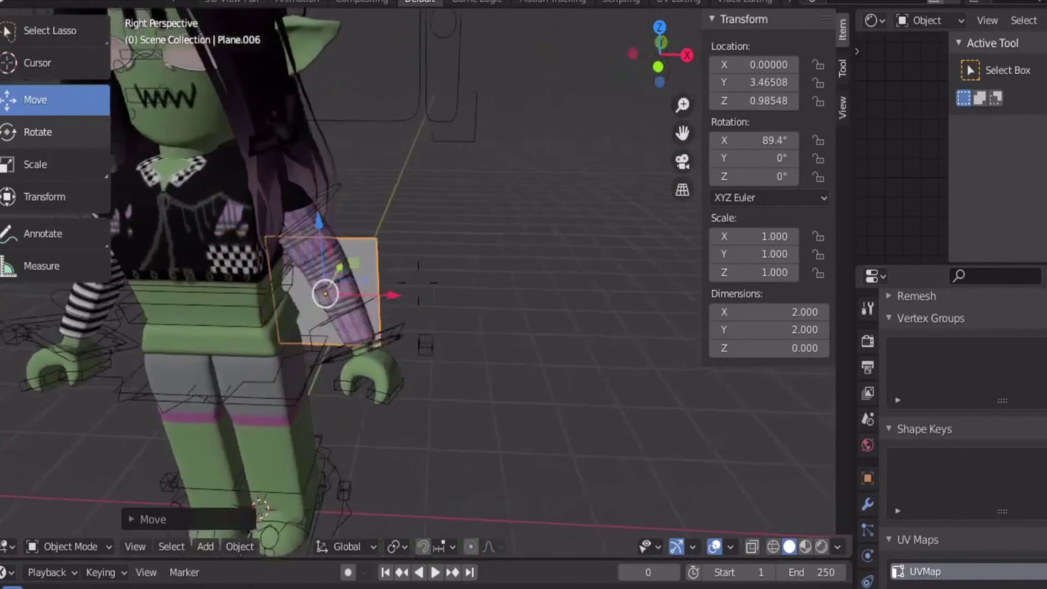
{"action": "left_click", "coordinate": [334, 231]}
{"action": "left_click", "coordinate": [40, 162]}
{"action": "left_click_drag", "start_coordinate": [224, 231], "coordinate": [212, 23]}
{"action": "left_click_drag", "start_coordinate": [291, 290], "coordinate": [700, 372]}
{"action": "scroll", "coordinate": [484, 300], "scroll_direction": "down", "scroll_amount": 5}
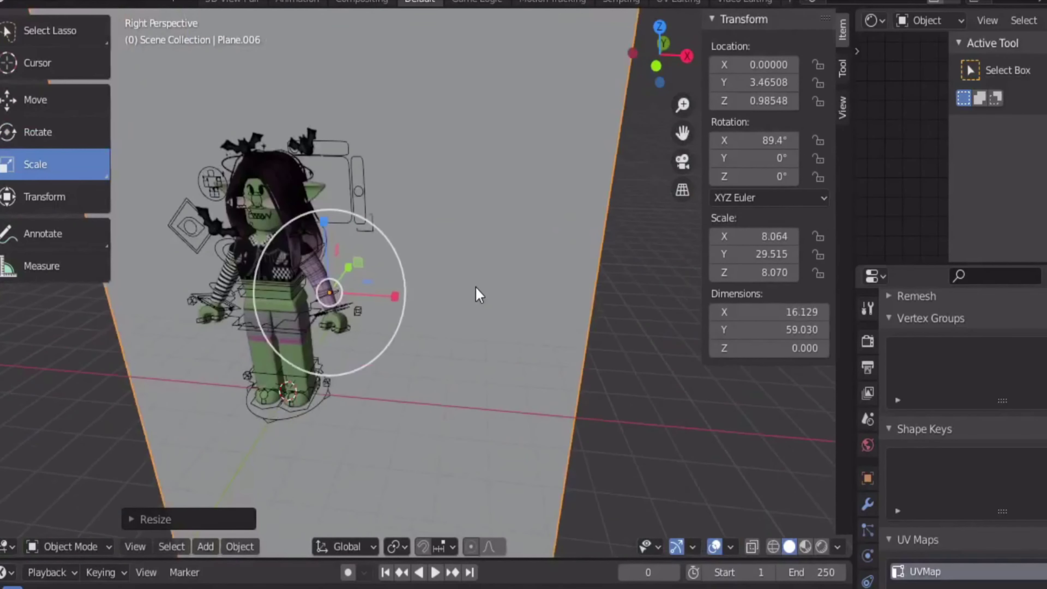
{"action": "scroll", "coordinate": [478, 294], "scroll_direction": "down", "scroll_amount": 2}
{"action": "left_click_drag", "start_coordinate": [339, 243], "coordinate": [352, 303]}
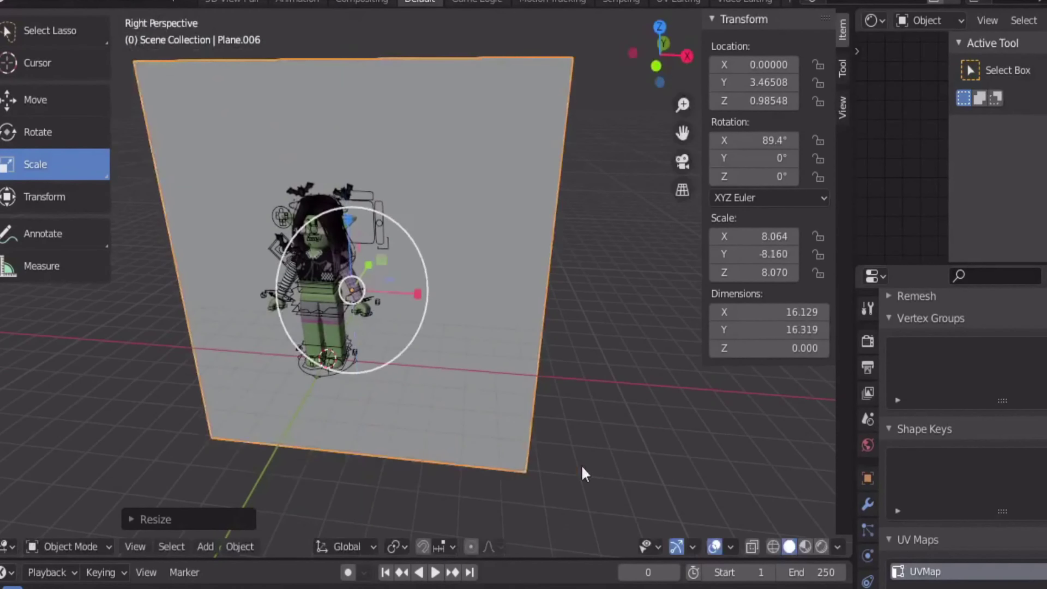
{"action": "left_click", "coordinate": [583, 472]}
Step: Stretch the backdrop plane to about 68.8 wide and 46.2 high so it fills the view behind the character
{"action": "mouse_move", "coordinate": [584, 472]}
{"action": "middle_mouse_down"}
{"action": "mouse_move", "coordinate": [601, 441]}
{"action": "mouse_move", "coordinate": [597, 507]}
{"action": "mouse_move", "coordinate": [600, 462]}
{"action": "middle_mouse_up"}
{"action": "scroll", "coordinate": [602, 441], "scroll_direction": "up", "scroll_amount": 4}
{"action": "scroll", "coordinate": [199, 303], "scroll_direction": "down", "scroll_amount": 3}
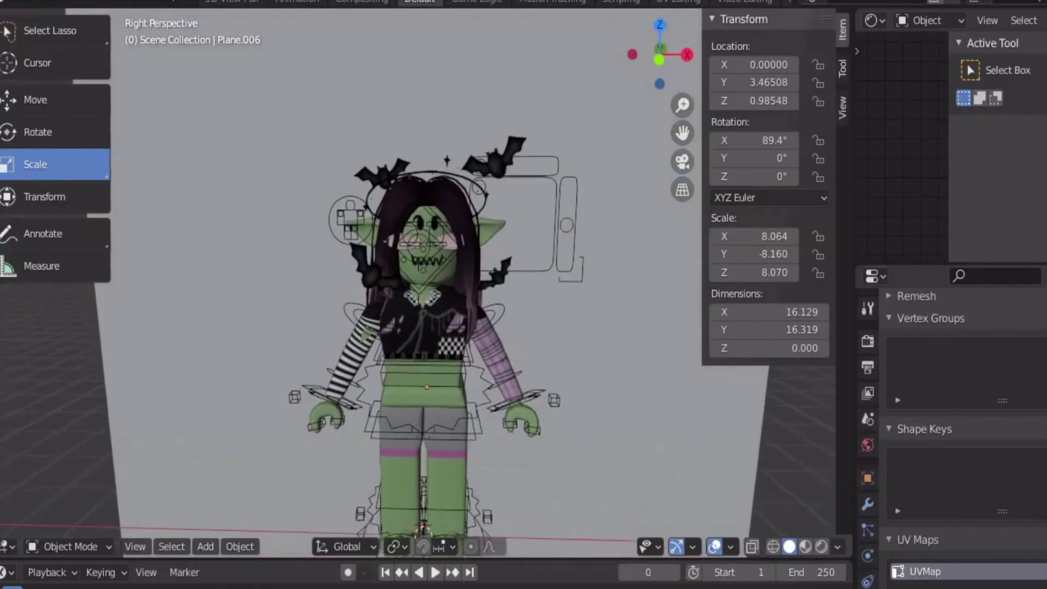
{"action": "left_click_drag", "start_coordinate": [491, 376], "coordinate": [745, 373]}
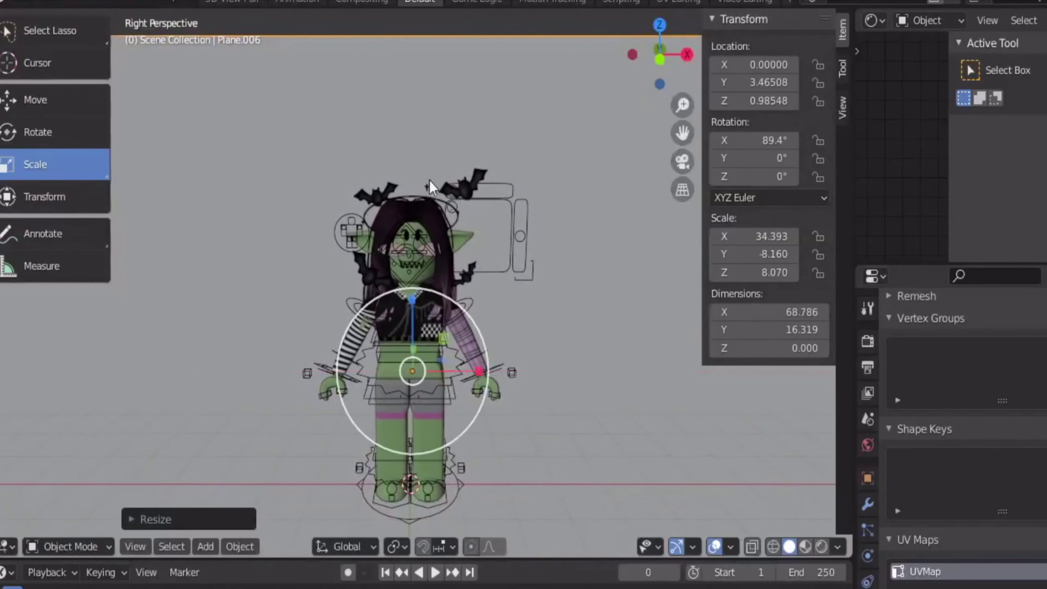
{"action": "left_click_drag", "start_coordinate": [413, 297], "coordinate": [421, 155]}
Step: Switch the viewport to material preview, add a material to the backdrop plane and make its base color pale yellow-green
{"action": "left_click", "coordinate": [806, 548]}
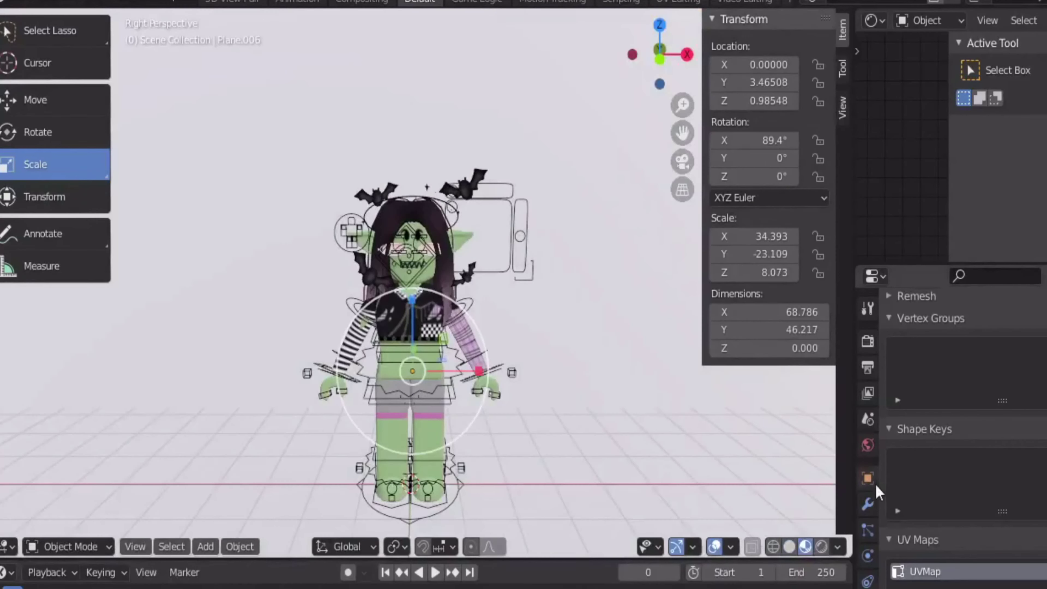
{"action": "left_click", "coordinate": [868, 560]}
{"action": "left_click", "coordinate": [964, 398]}
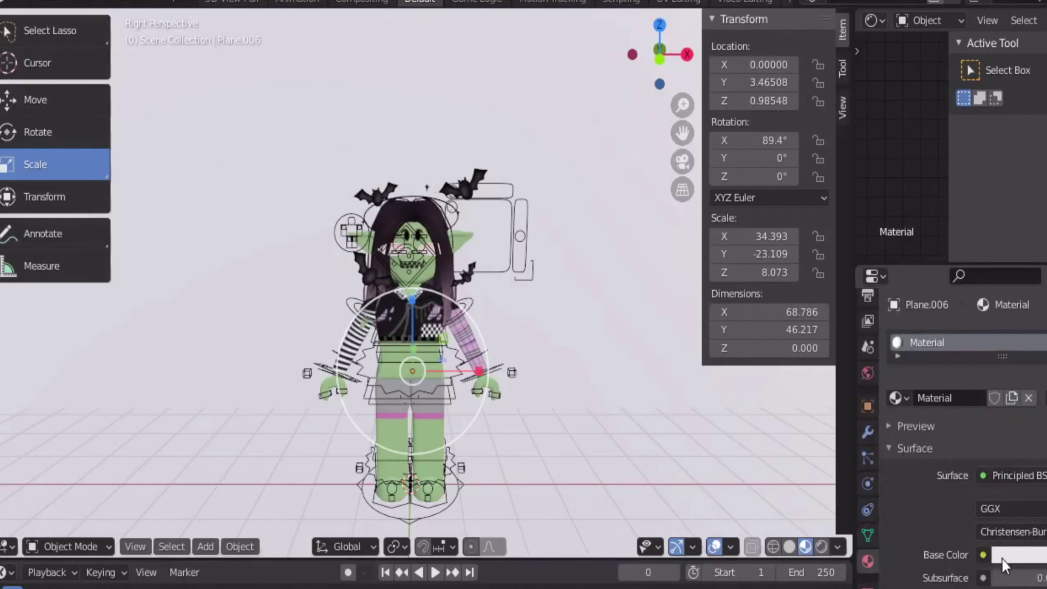
{"action": "left_click", "coordinate": [1017, 554]}
{"action": "left_click", "coordinate": [1025, 361]}
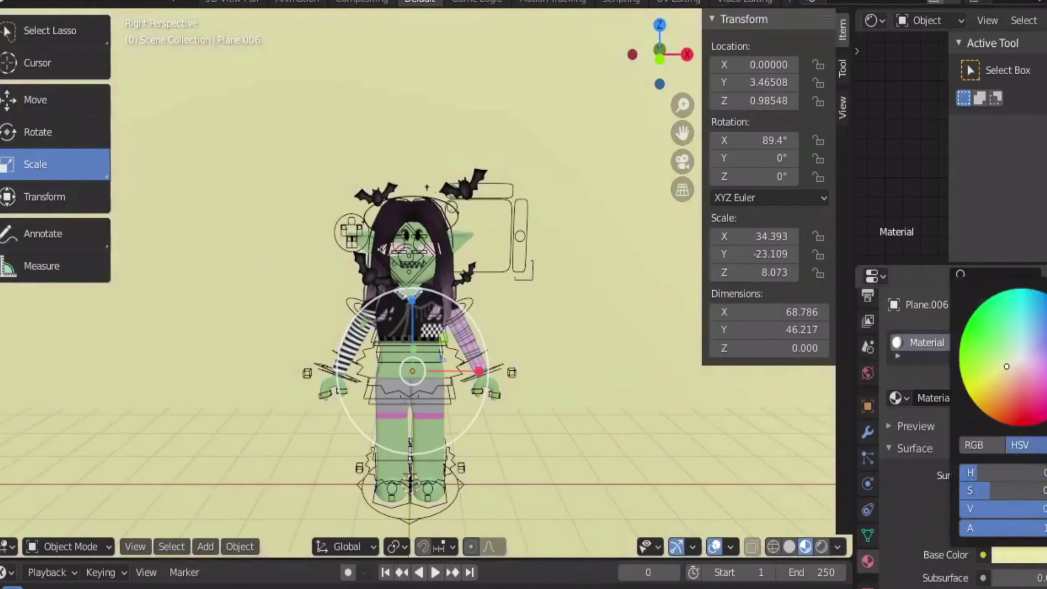
{"action": "mouse_move", "coordinate": [1006, 366]}
{"action": "left_mouse_down"}
{"action": "mouse_move", "coordinate": [1020, 371]}
{"action": "mouse_move", "coordinate": [1026, 347]}
{"action": "mouse_move", "coordinate": [1014, 358]}
{"action": "mouse_move", "coordinate": [1019, 368]}
{"action": "mouse_move", "coordinate": [1012, 362]}
{"action": "left_mouse_up"}
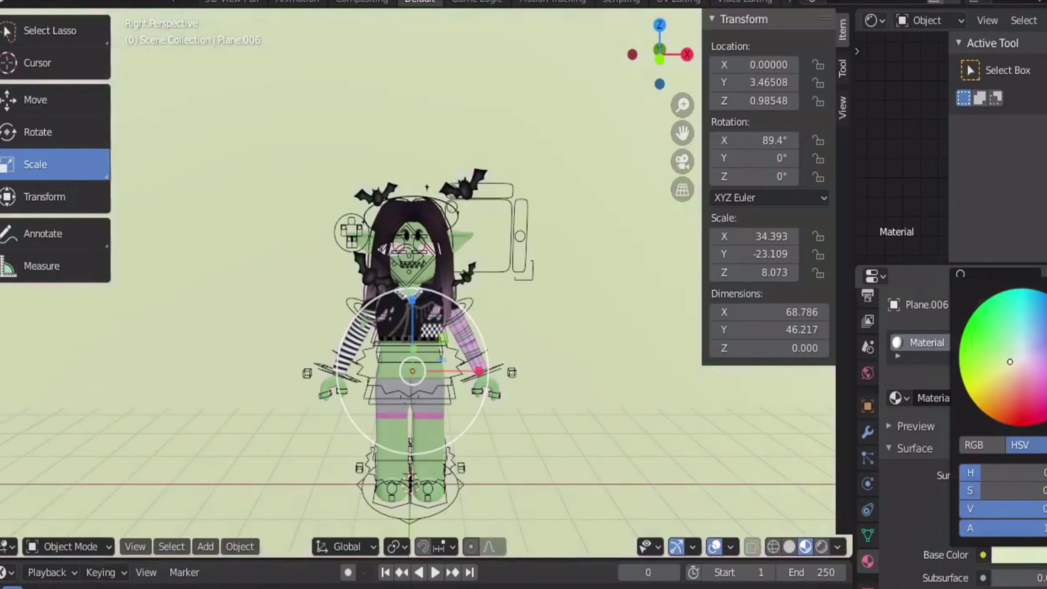
{"action": "mouse_move", "coordinate": [535, 370]}
{"action": "middle_mouse_down"}
{"action": "mouse_move", "coordinate": [527, 381]}
{"action": "mouse_move", "coordinate": [542, 356]}
{"action": "middle_mouse_up"}
{"action": "scroll", "coordinate": [527, 381], "scroll_direction": "up", "scroll_amount": 2}
{"action": "key", "text": "s"}
{"action": "key", "text": "w"}
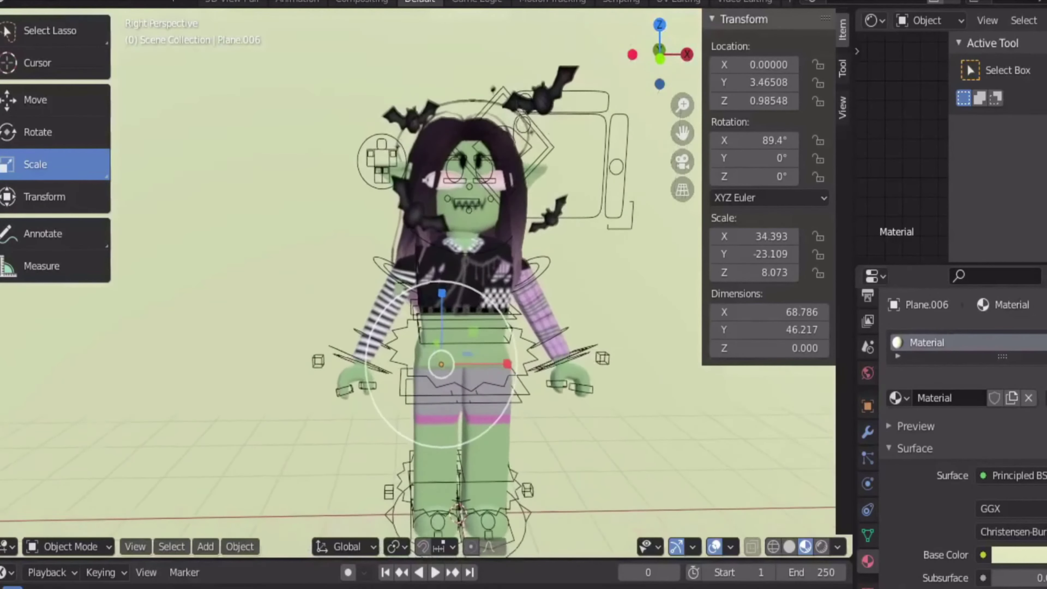
Step: Rotate the upper bone of the arm with the black-and-white striped sleeve so the arm is raised beside the head
{"action": "scroll", "coordinate": [272, 371], "scroll_direction": "up", "scroll_amount": 3}
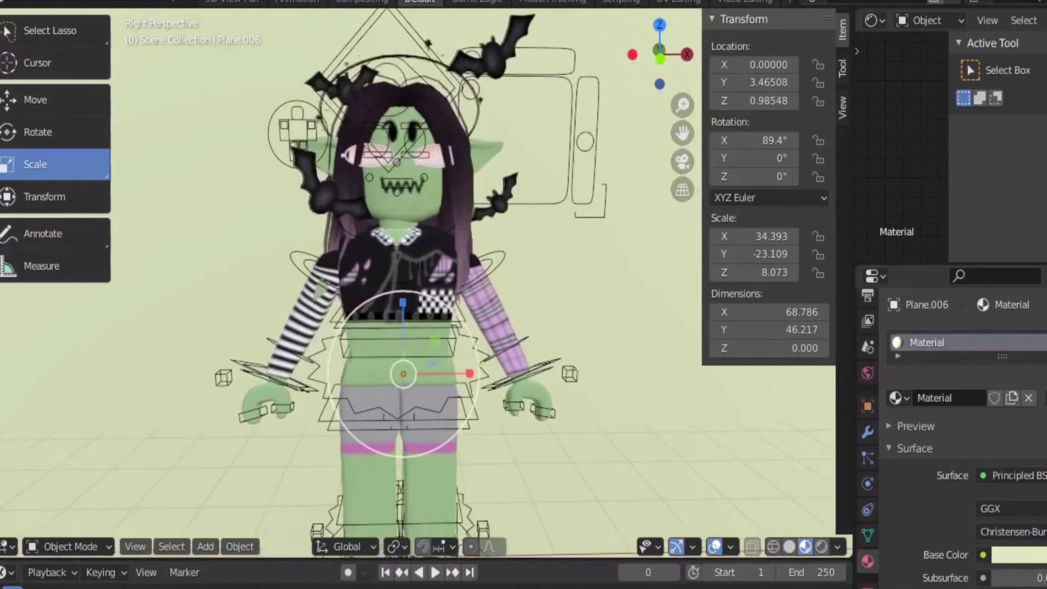
{"action": "scroll", "coordinate": [277, 373], "scroll_direction": "down", "scroll_amount": 2}
{"action": "scroll", "coordinate": [277, 373], "scroll_direction": "up", "scroll_amount": 2}
{"action": "left_click", "coordinate": [419, 285]}
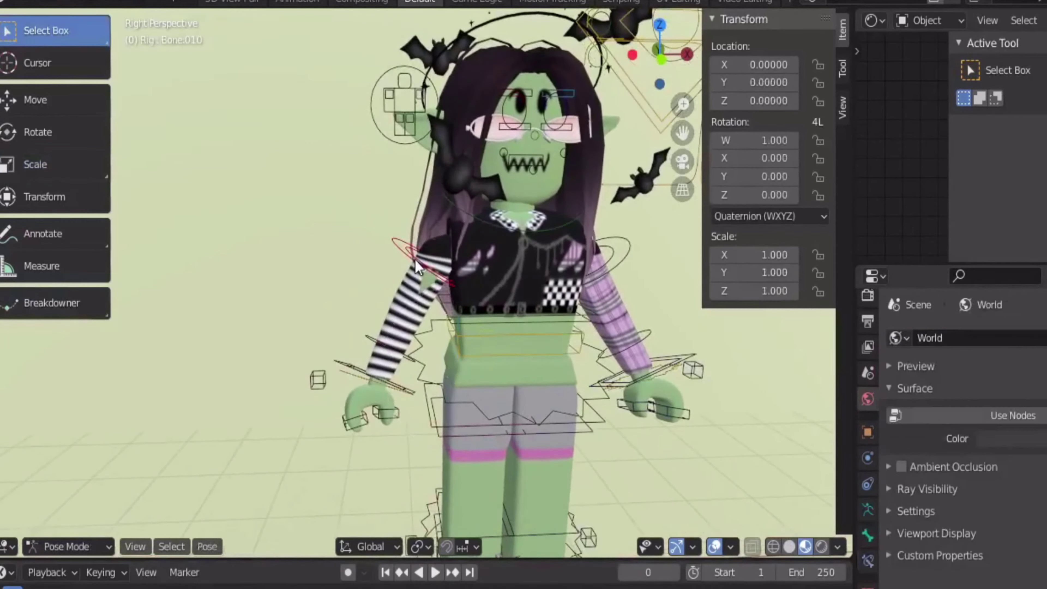
{"action": "key", "text": "r"}
{"action": "left_click", "coordinate": [473, 148]}
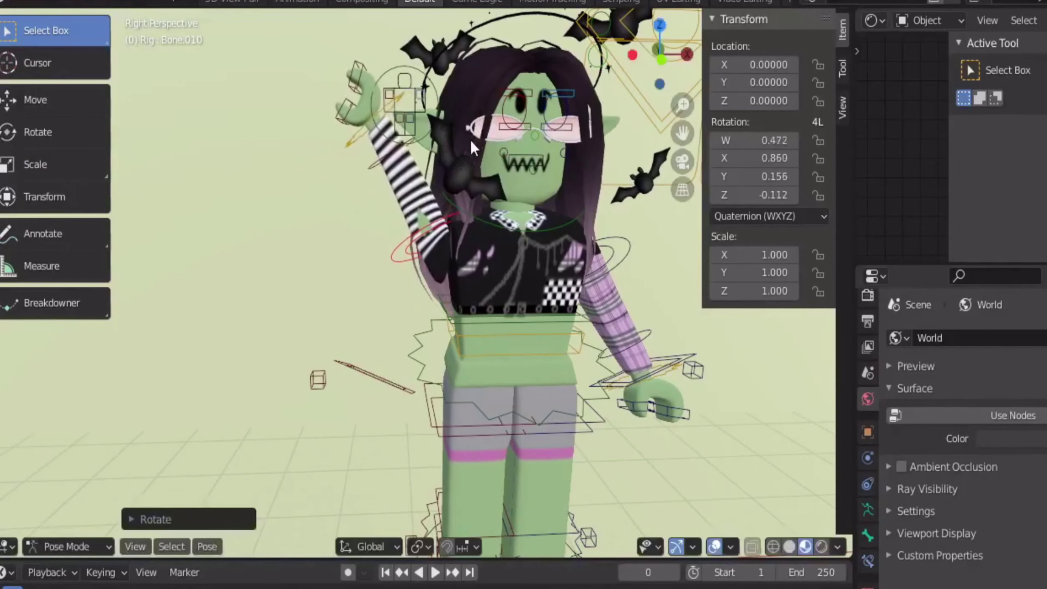
Step: Refine the raised arm's rotation from the side, and check the pose in rendered shading before returning to solid shading
{"action": "middle_click_drag", "start_coordinate": [445, 235], "coordinate": [419, 284]}
{"action": "key", "text": "r"}
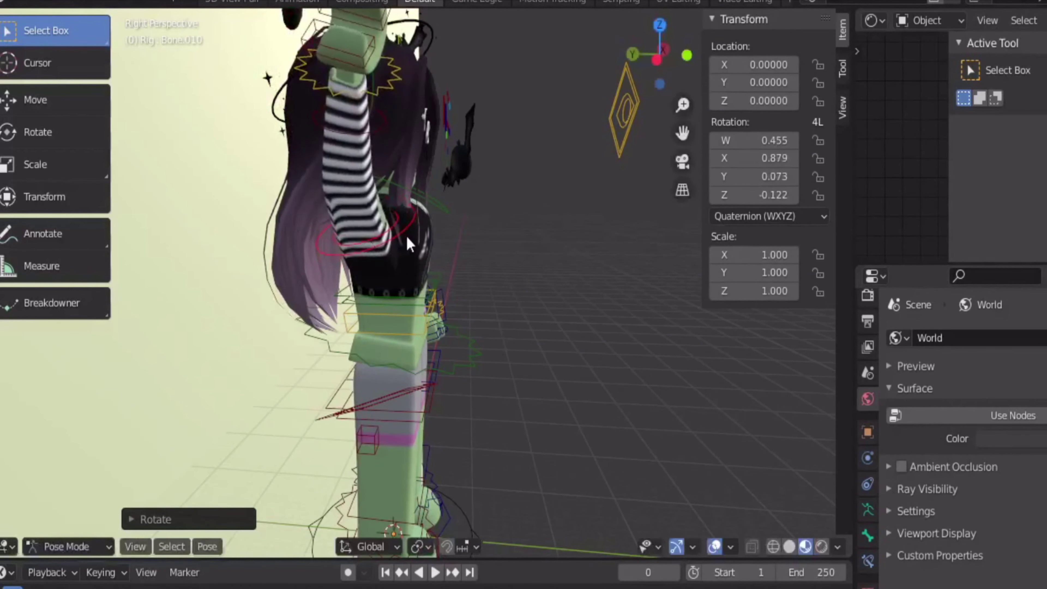
{"action": "middle_click_drag", "start_coordinate": [571, 284], "coordinate": [418, 283]}
{"action": "key", "text": "w"}
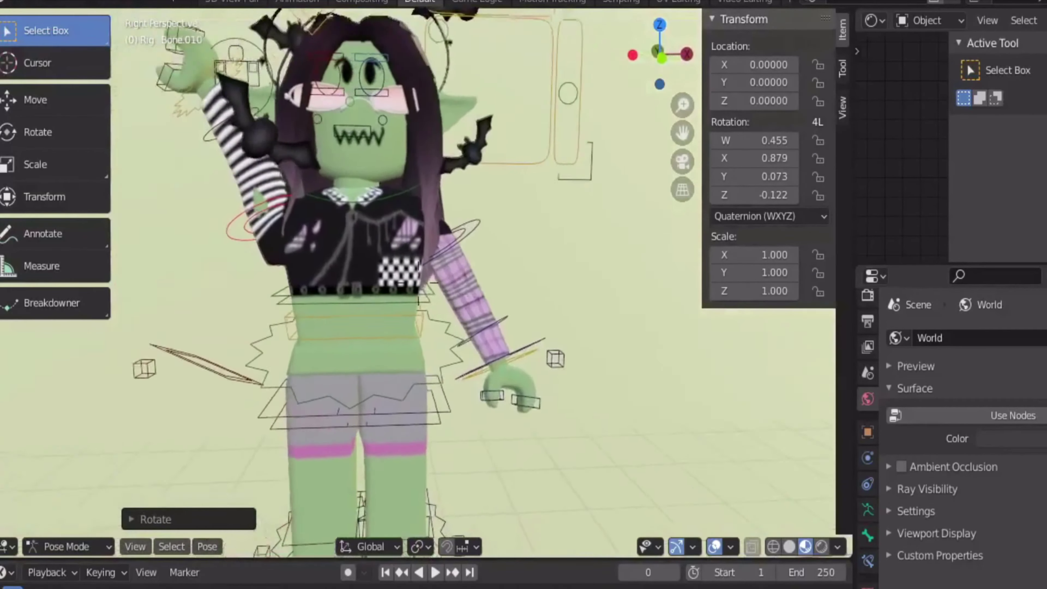
{"action": "key", "text": "s"}
{"action": "scroll", "coordinate": [400, 282], "scroll_direction": "down", "scroll_amount": 2}
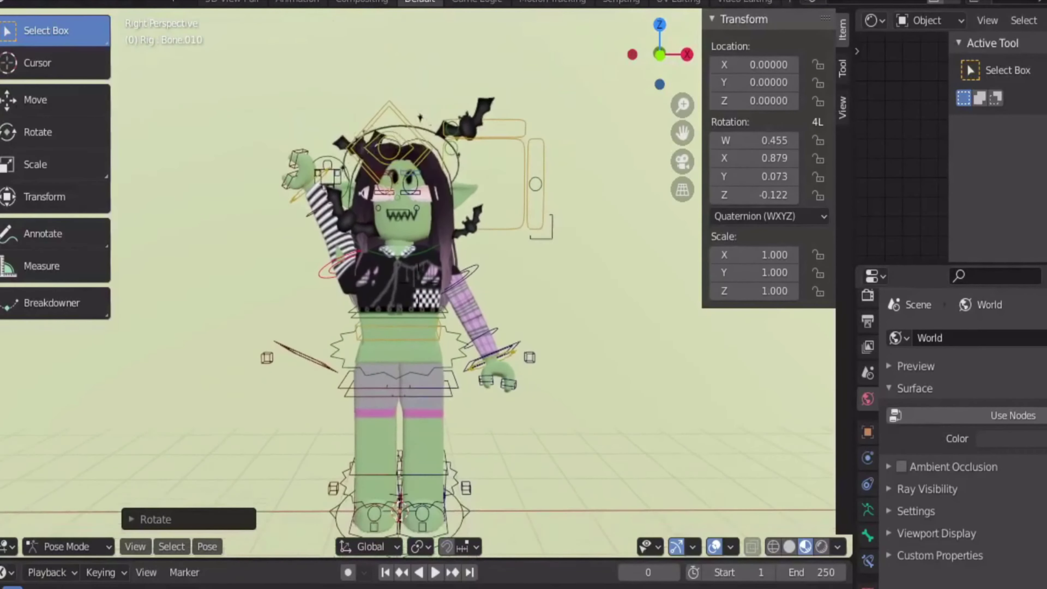
{"action": "left_click", "coordinate": [821, 546]}
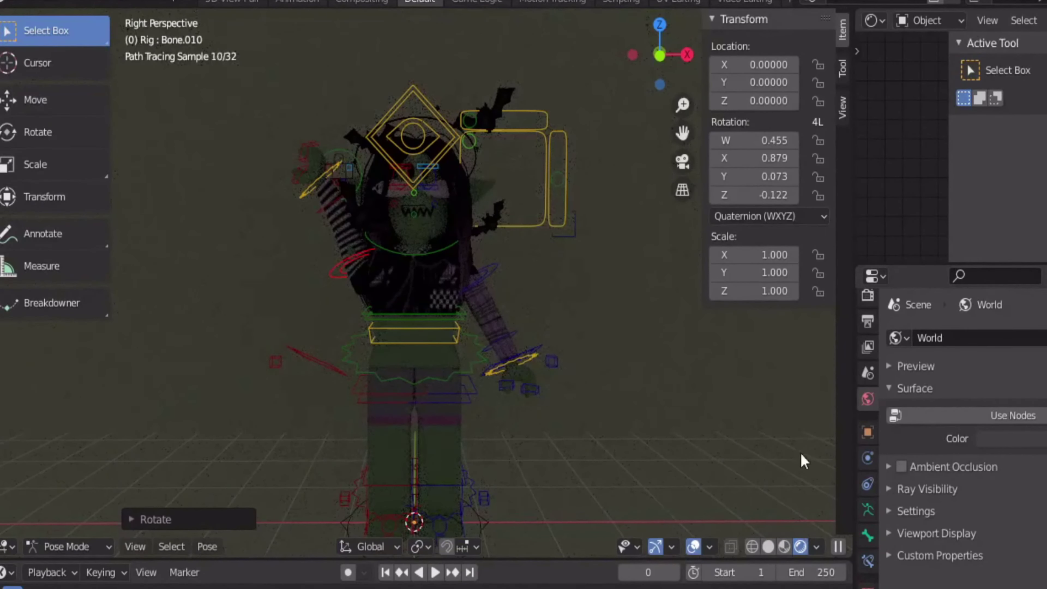
{"action": "left_click", "coordinate": [768, 546]}
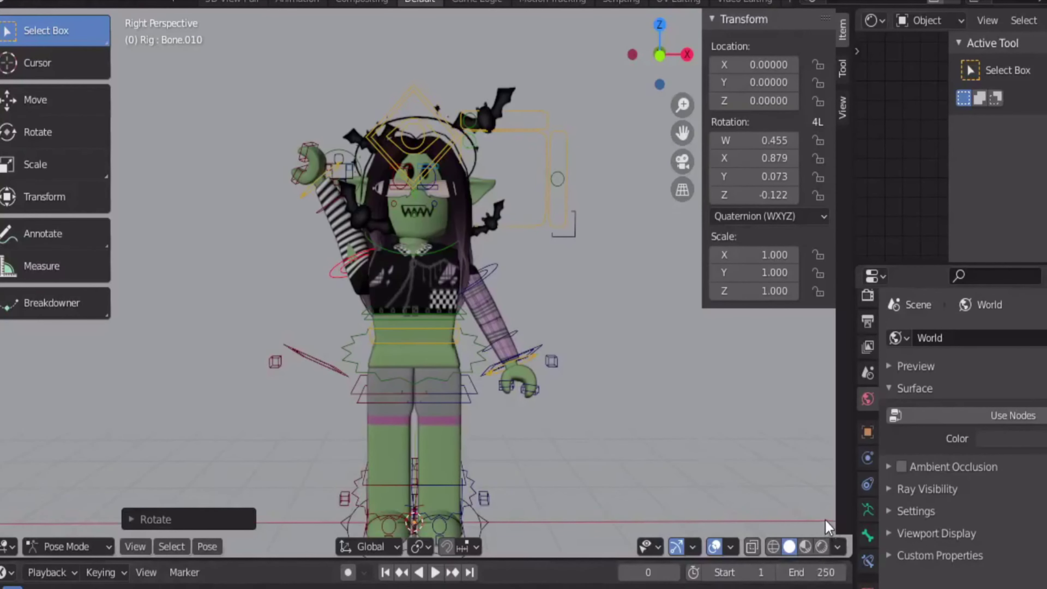
Step: Set the Cycles render samples to 160
{"action": "scroll", "coordinate": [864, 392], "scroll_direction": "up", "scroll_amount": 2}
{"action": "left_click", "coordinate": [868, 341]}
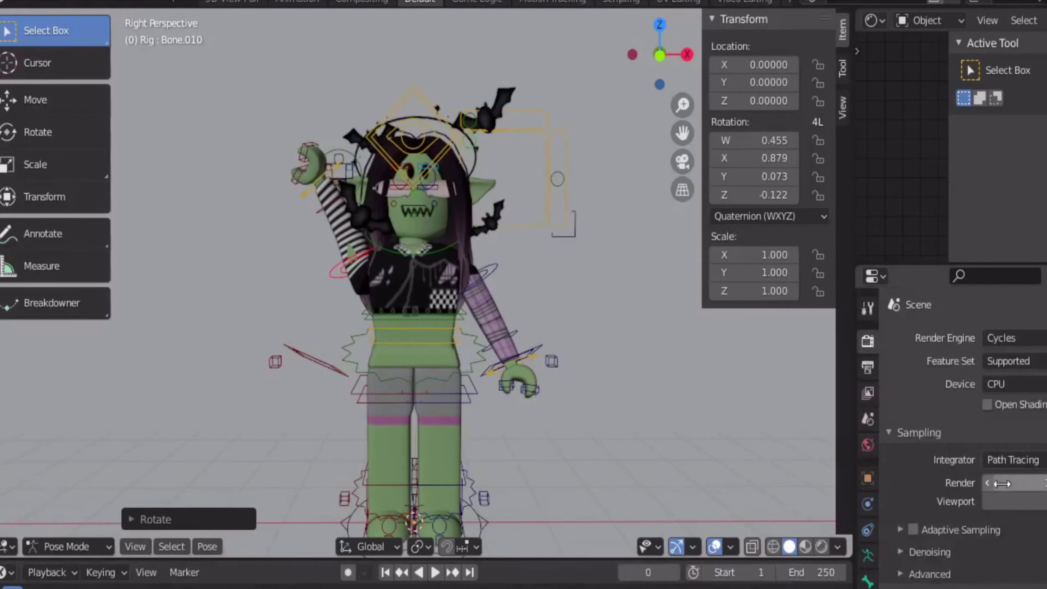
{"action": "left_click", "coordinate": [1028, 497]}
{"action": "left_click", "coordinate": [1028, 486]}
{"action": "left_click", "coordinate": [1028, 486]}
{"action": "key", "text": "BackSpace"}
{"action": "type", "text": "100"}
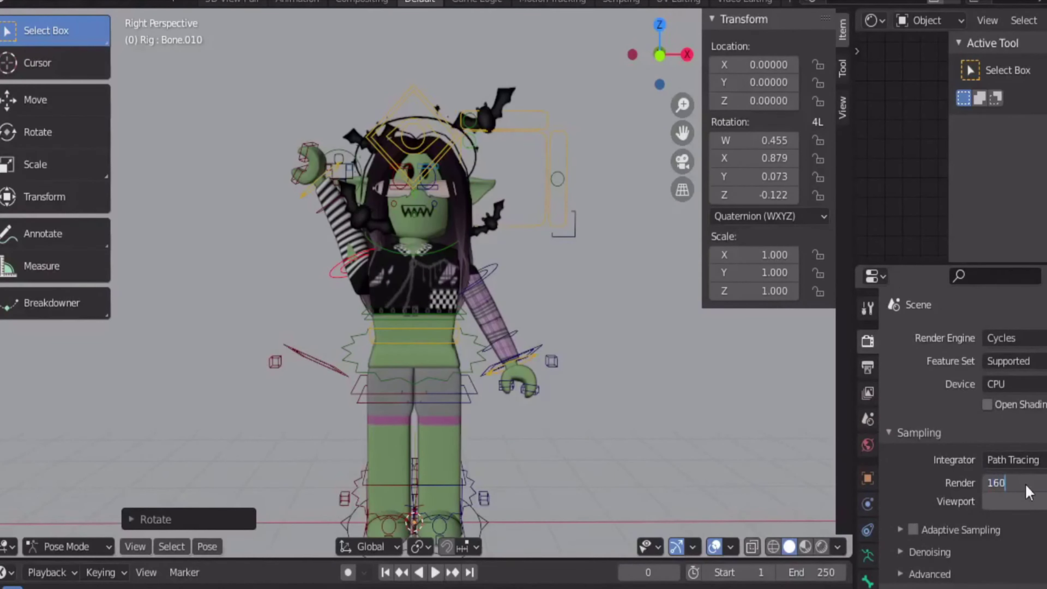
{"action": "key", "text": "Return"}
Step: Enable NLM denoising for the final render and expand the Light Paths settings to show the maximum bounces
{"action": "scroll", "coordinate": [951, 543], "scroll_direction": "down", "scroll_amount": 1}
{"action": "left_click", "coordinate": [945, 517]}
{"action": "left_click", "coordinate": [987, 544]}
{"action": "scroll", "coordinate": [962, 528], "scroll_direction": "down", "scroll_amount": 4}
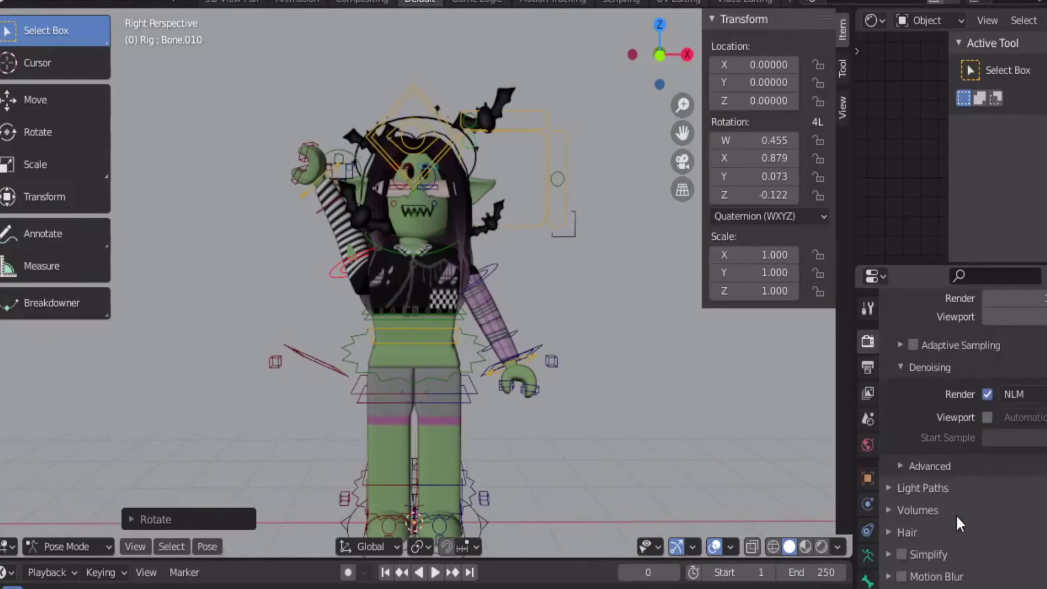
{"action": "left_click", "coordinate": [948, 490]}
{"action": "scroll", "coordinate": [993, 561], "scroll_direction": "down", "scroll_amount": 2}
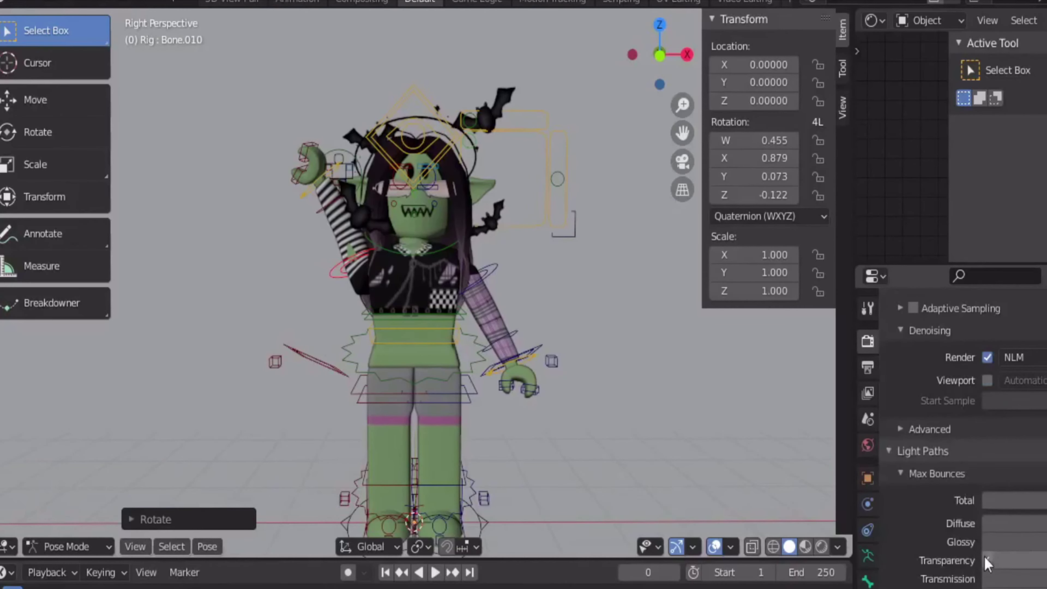
Step: Set the render output file format to PNG
{"action": "left_click", "coordinate": [869, 369]}
{"action": "left_click", "coordinate": [1010, 556]}
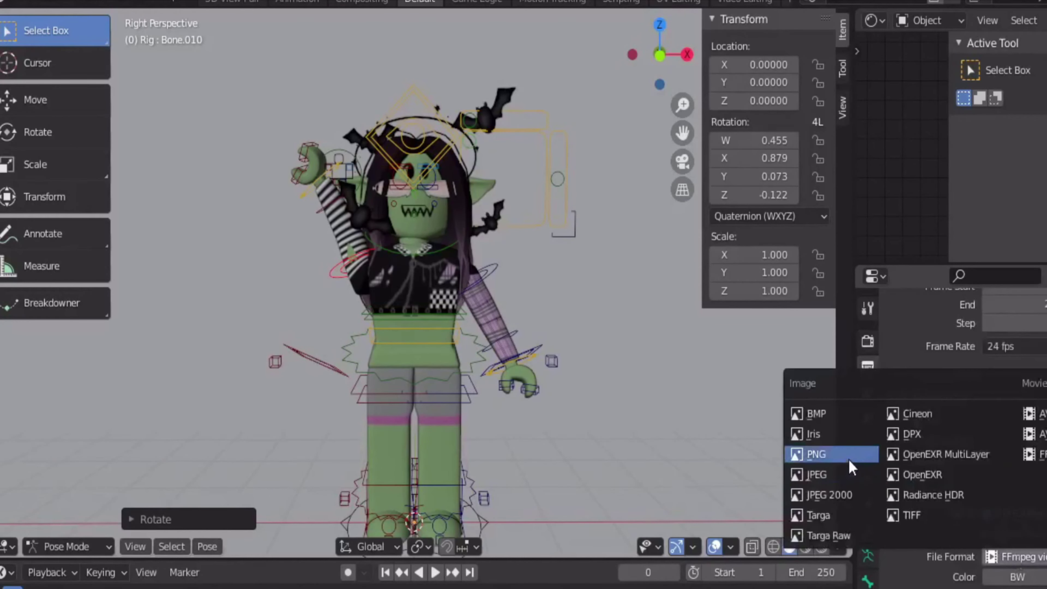
{"action": "left_click", "coordinate": [822, 454]}
{"action": "scroll", "coordinate": [989, 466], "scroll_direction": "down", "scroll_amount": 5}
{"action": "scroll", "coordinate": [989, 466], "scroll_direction": "up", "scroll_amount": 3}
Step: Set the render output location to the gfx folder on the Desktop
{"action": "left_click", "coordinate": [1042, 465]}
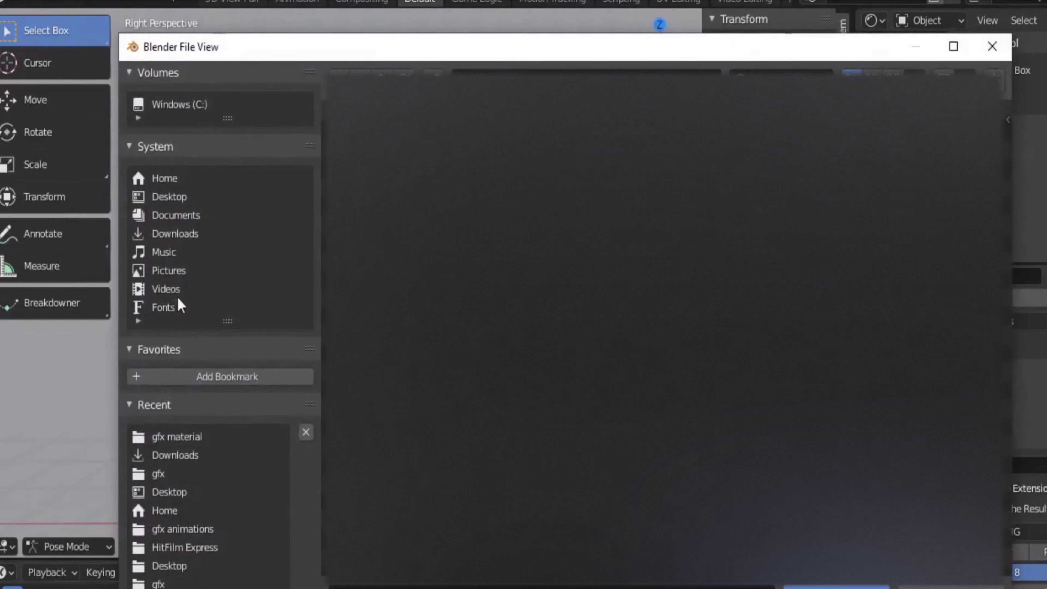
{"action": "left_click", "coordinate": [196, 238]}
{"action": "left_click", "coordinate": [164, 474]}
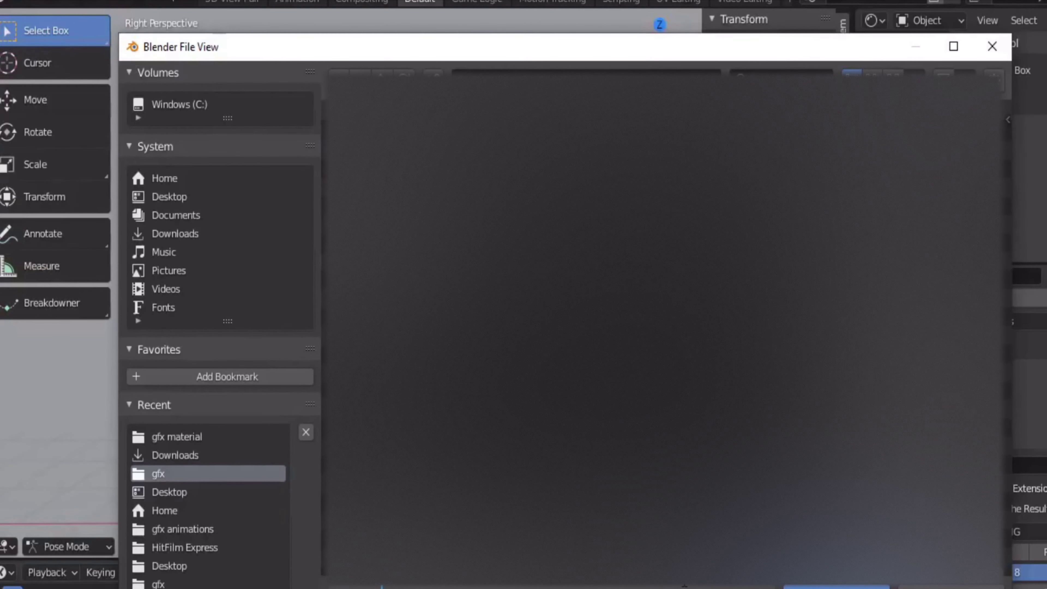
{"action": "left_click", "coordinate": [836, 587]}
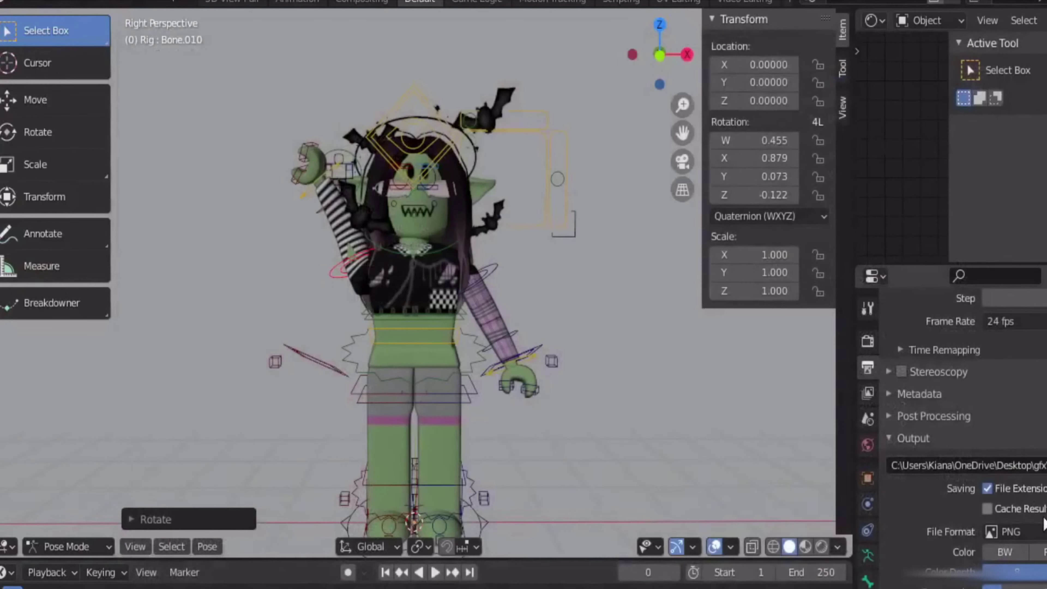
{"action": "scroll", "coordinate": [988, 495], "scroll_direction": "down", "scroll_amount": 2}
Step: Set the render resolution to 1280 by 720
{"action": "scroll", "coordinate": [989, 474], "scroll_direction": "up", "scroll_amount": 12}
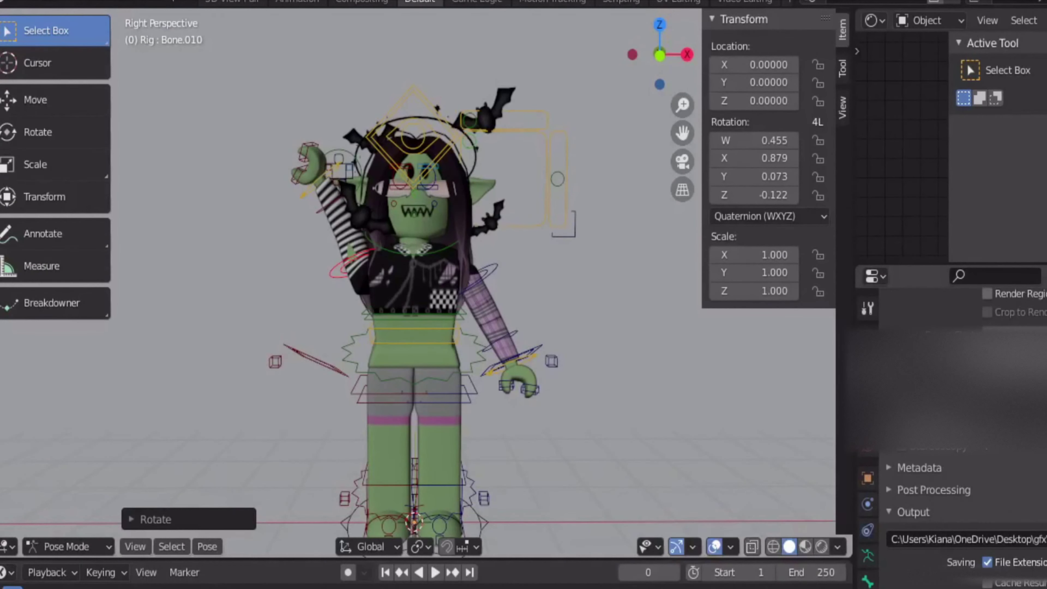
{"action": "left_click", "coordinate": [1033, 359]}
{"action": "type", "text": "1280"}
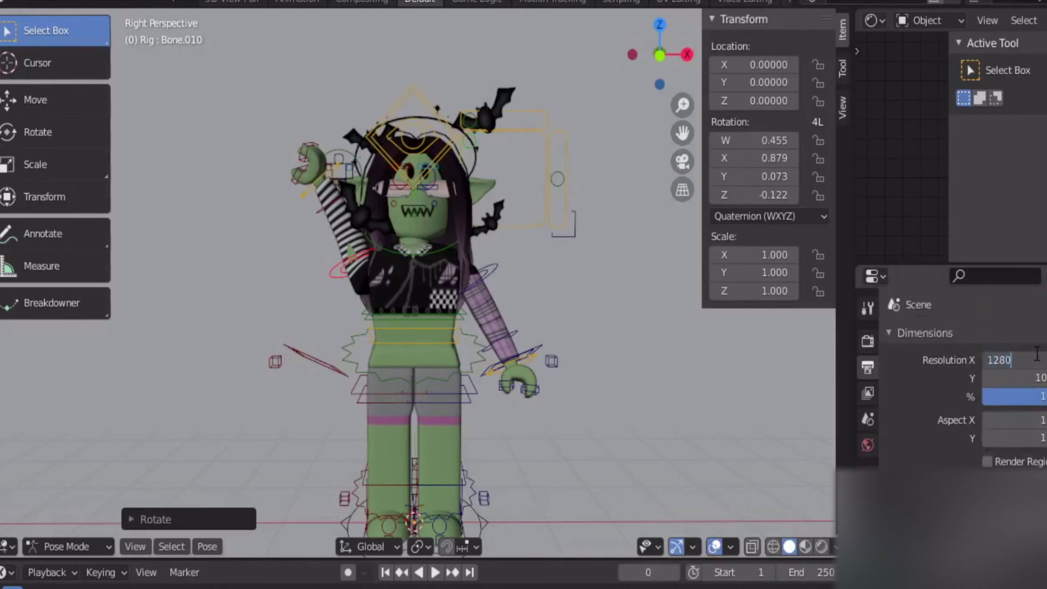
{"action": "key", "text": "Return"}
{"action": "left_click", "coordinate": [1031, 377]}
{"action": "type", "text": "720"}
{"action": "key", "text": "Return"}
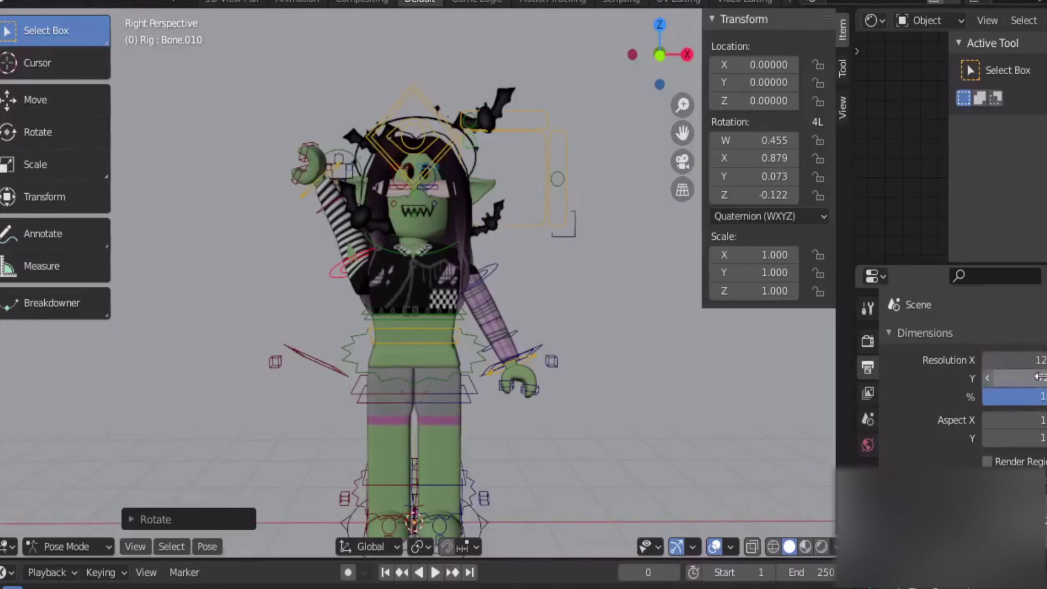
{"action": "scroll", "coordinate": [969, 412], "scroll_direction": "down", "scroll_amount": 10}
{"action": "scroll", "coordinate": [969, 413], "scroll_direction": "up", "scroll_amount": 10}
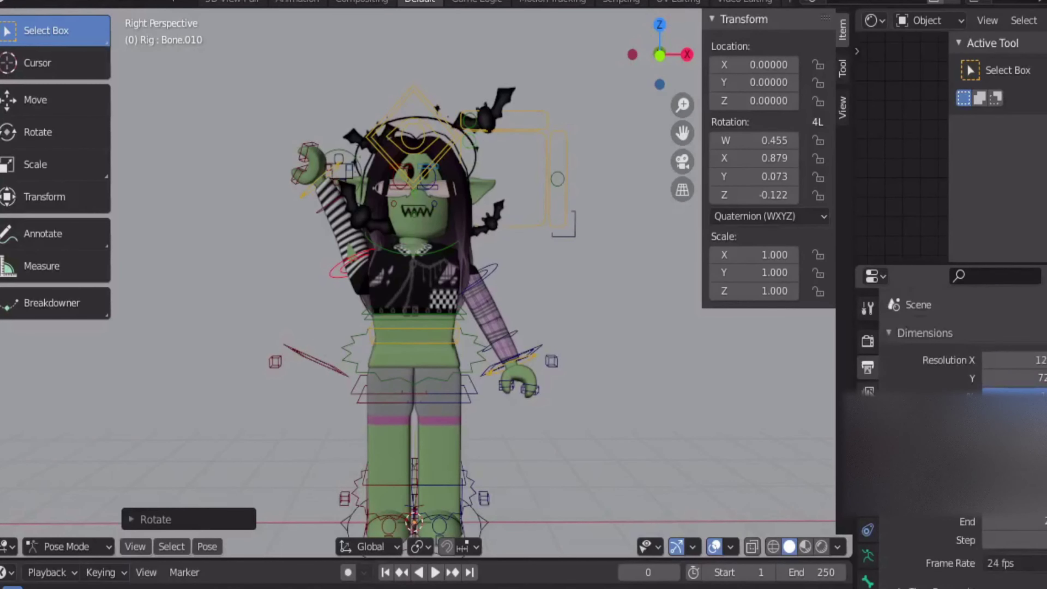
Step: Enable nodes for the world and use empty_warehouse_01_4k.hdr as an environment texture for its background color
{"action": "left_click", "coordinate": [867, 392]}
{"action": "left_click", "coordinate": [867, 445]}
{"action": "left_click", "coordinate": [1012, 412]}
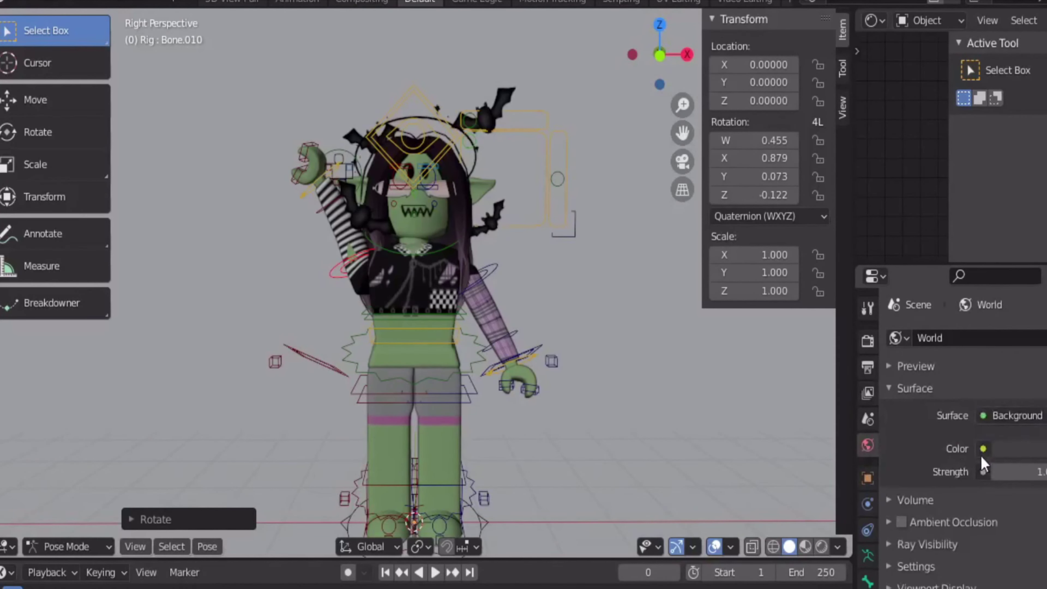
{"action": "left_click", "coordinate": [983, 448]}
{"action": "left_click", "coordinate": [657, 245]}
{"action": "left_click", "coordinate": [1014, 471]}
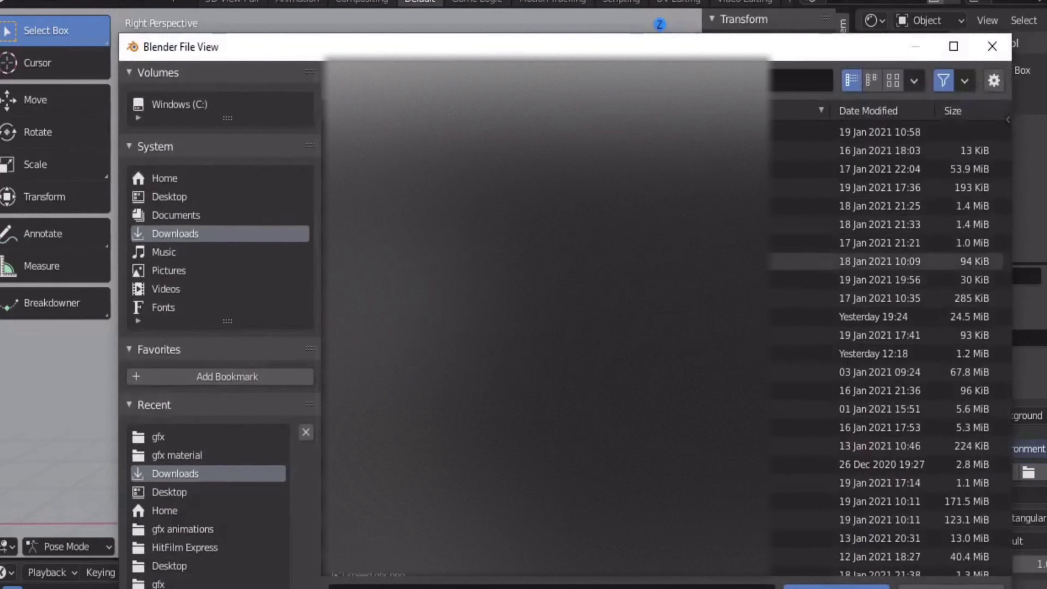
{"action": "left_click", "coordinate": [886, 316]}
{"action": "left_click", "coordinate": [836, 586]}
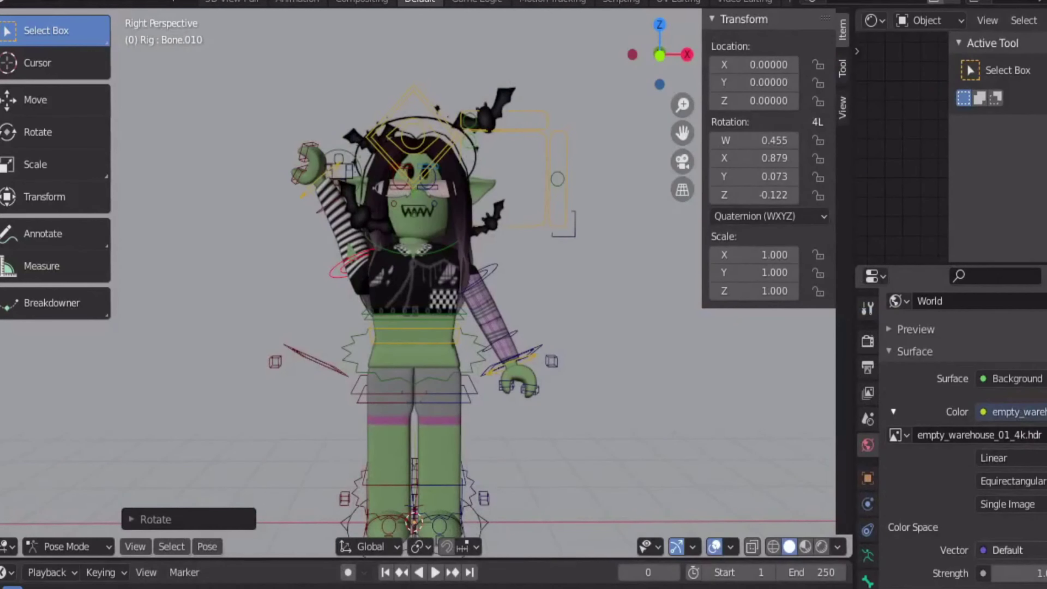
Step: Check the environment lighting on the character in rendered shading, and return to solid shading
{"action": "scroll", "coordinate": [962, 438], "scroll_direction": "down", "scroll_amount": 2}
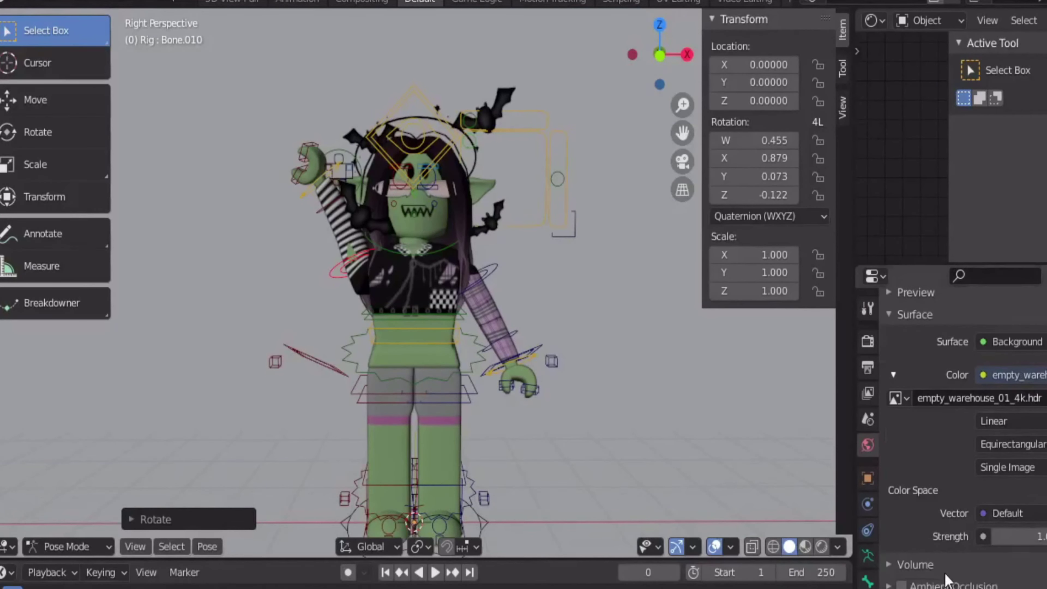
{"action": "left_click", "coordinate": [821, 546]}
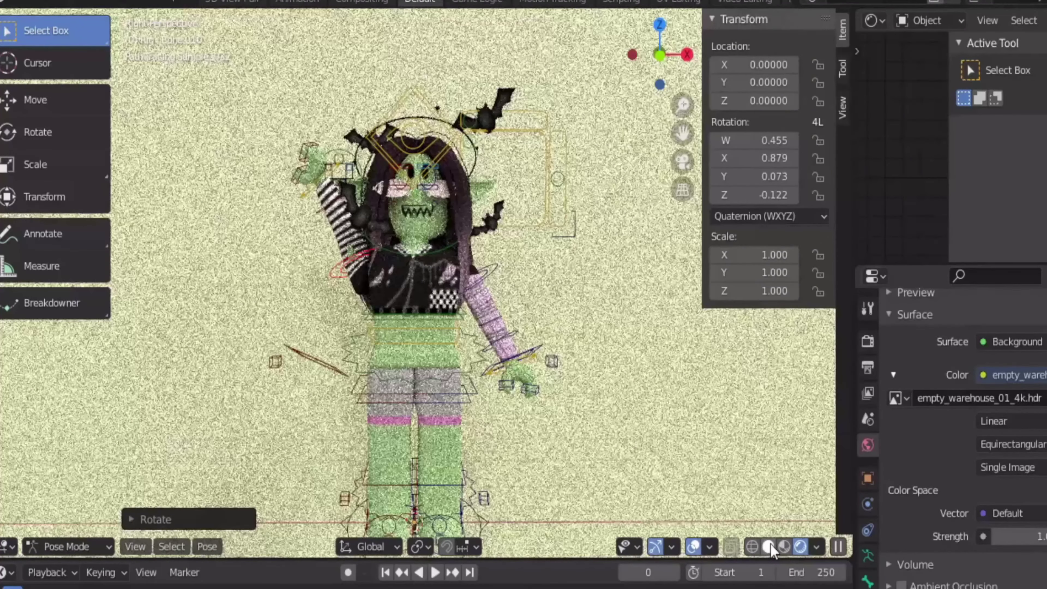
{"action": "left_click", "coordinate": [769, 547]}
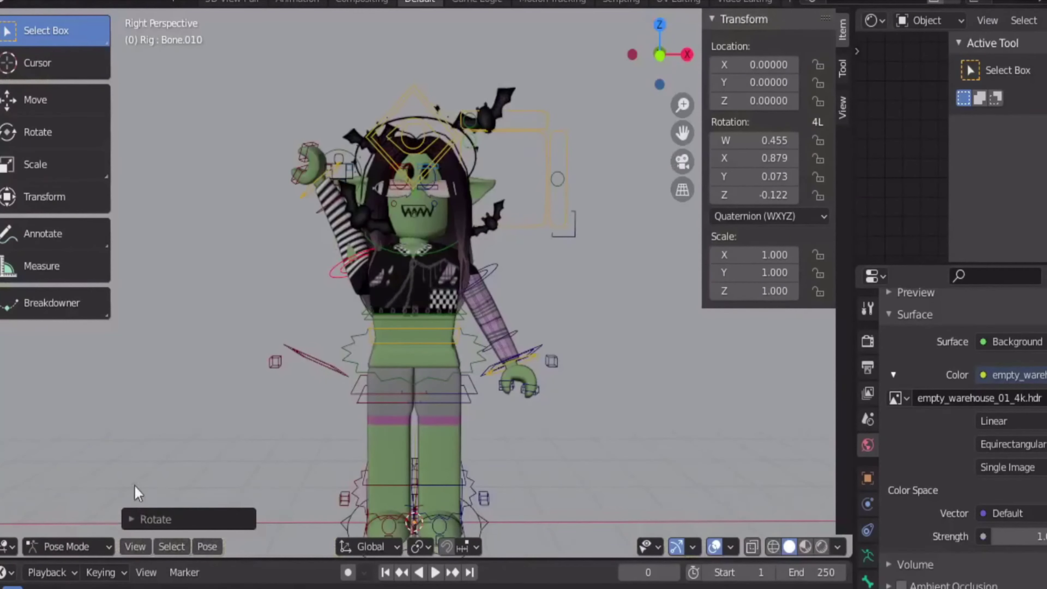
Step: Leave pose mode for object mode, add a camera to the scene and look through it
{"action": "left_click", "coordinate": [64, 548]}
{"action": "left_click", "coordinate": [62, 483]}
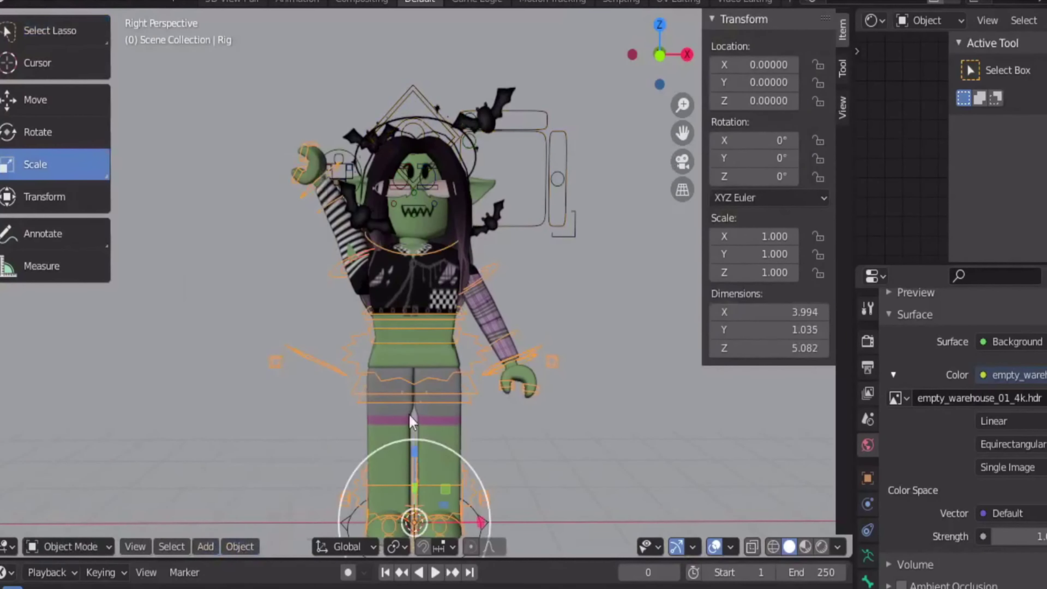
{"action": "left_click", "coordinate": [205, 546]}
{"action": "left_click", "coordinate": [263, 253]}
{"action": "left_click", "coordinate": [683, 162]}
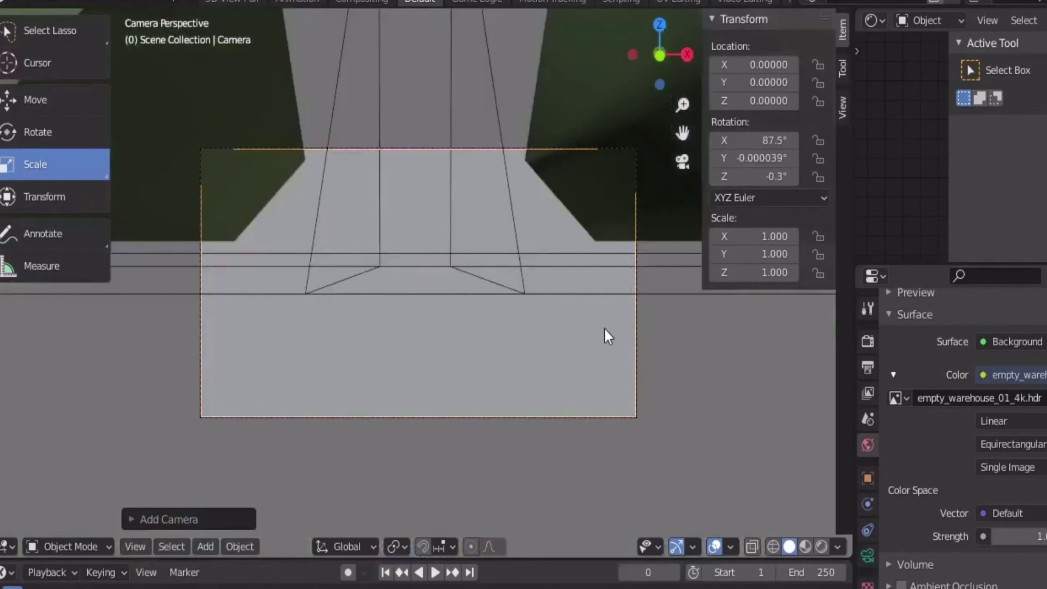
Step: Fly the camera to about X 0.11, Y -8.95, Z 4.26 to frame the character's upper body, and preview the shot in rendered shading
{"action": "middle_click_drag", "start_coordinate": [604, 330], "coordinate": [623, 91]}
{"action": "key", "text": "w"}
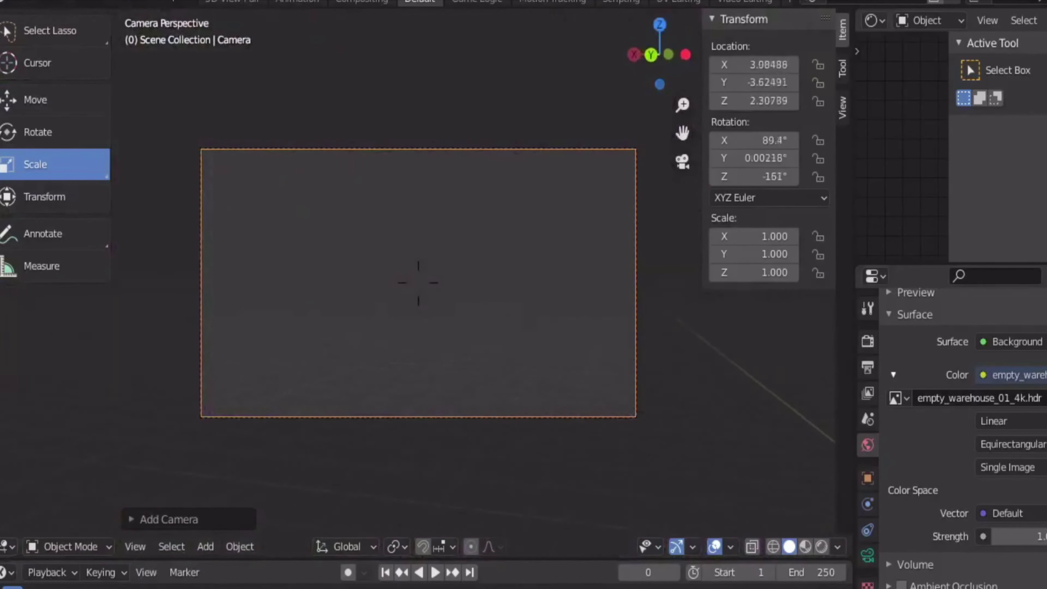
{"action": "key", "text": "s"}
{"action": "key", "text": "a"}
{"action": "key", "text": "s"}
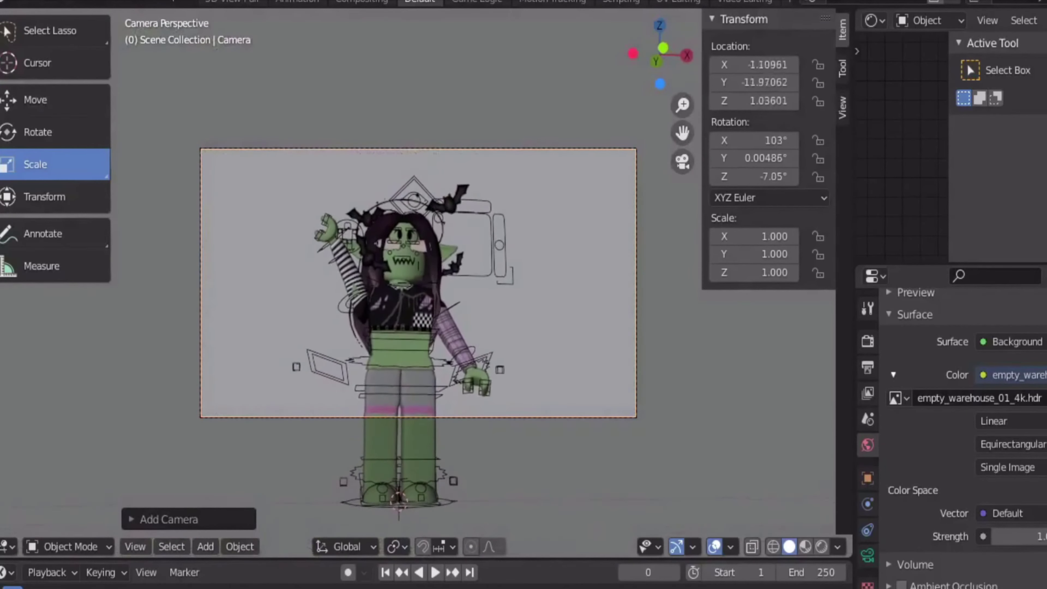
{"action": "key", "text": "w"}
{"action": "key", "text": "w"}
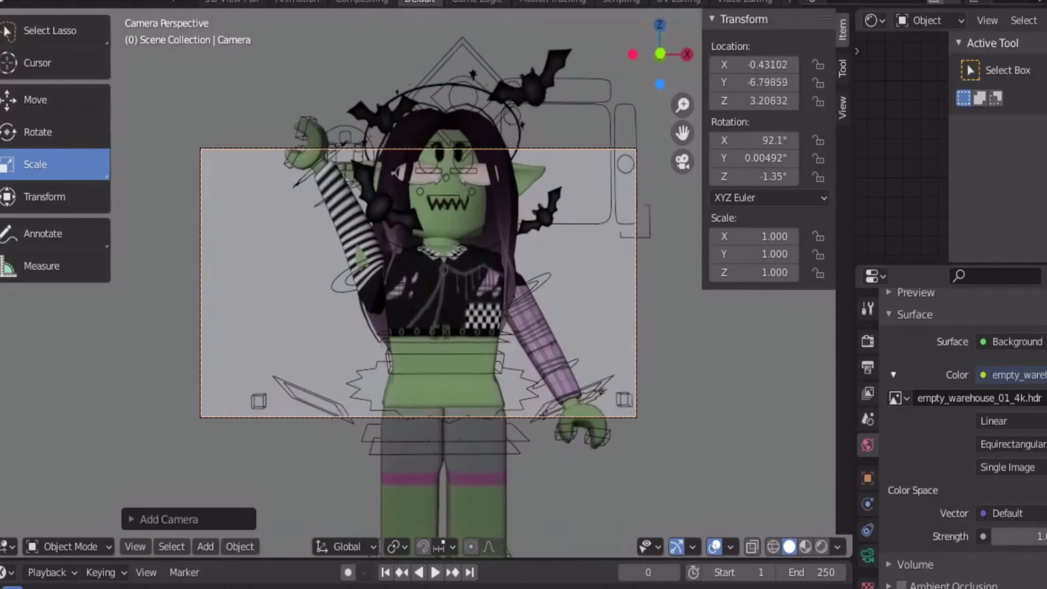
{"action": "key", "text": "s"}
{"action": "key", "text": "s"}
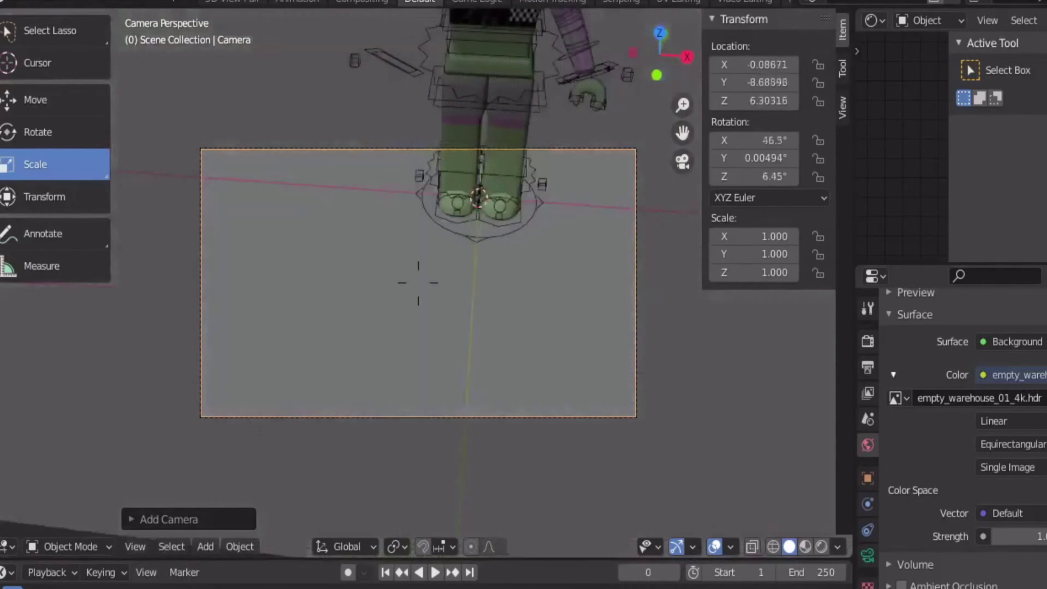
{"action": "key", "text": "w"}
{"action": "key", "text": "s"}
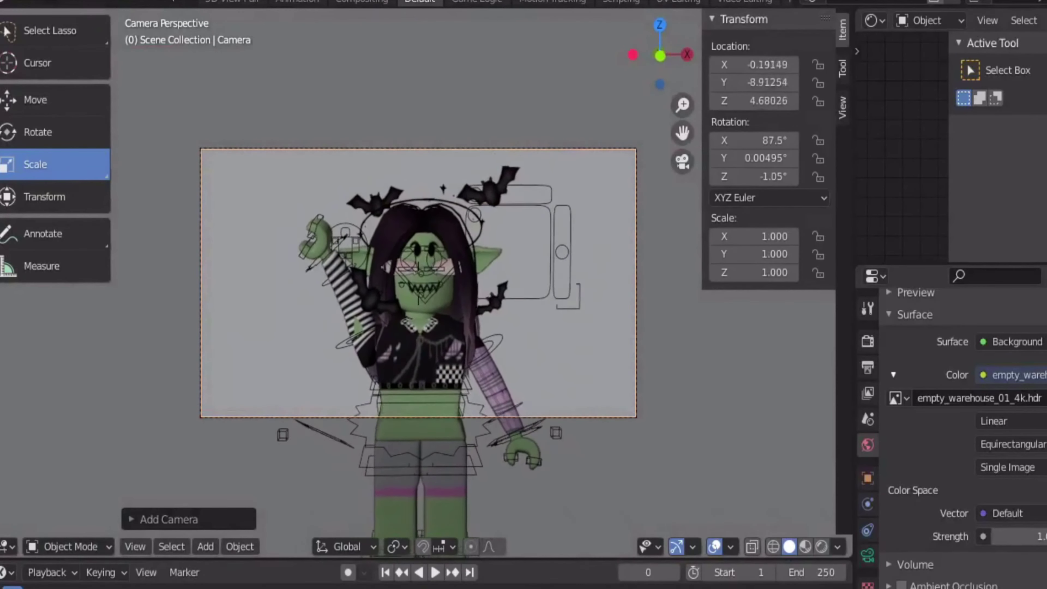
{"action": "key", "text": "w"}
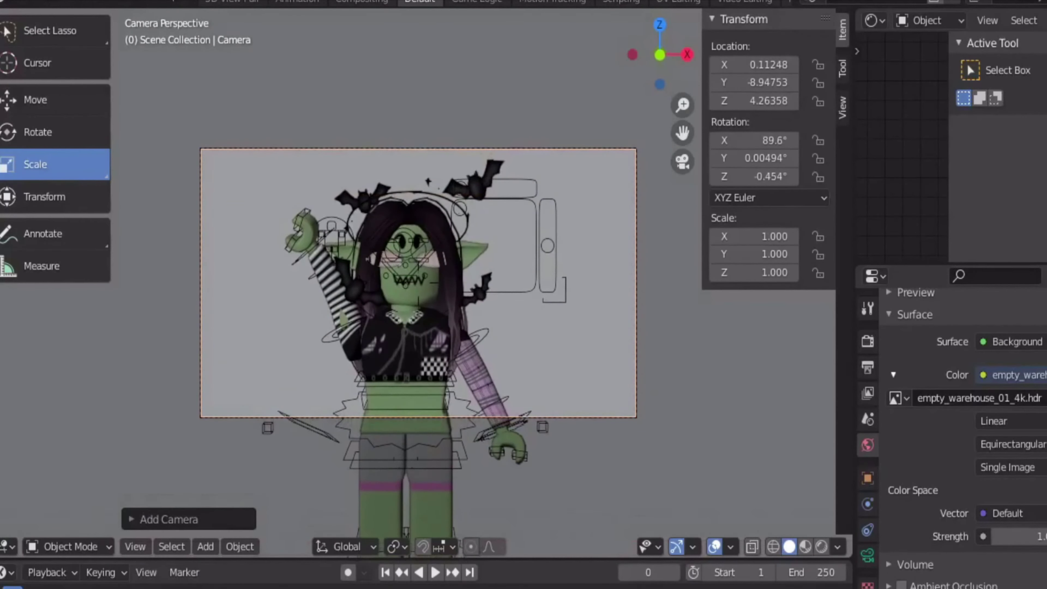
{"action": "left_click", "coordinate": [821, 547]}
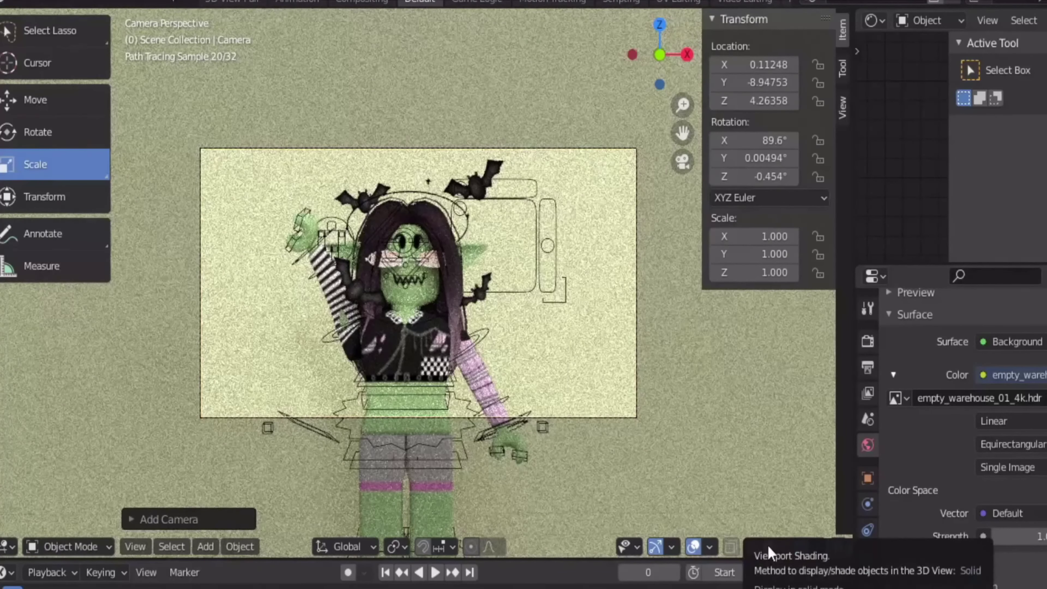
Step: Return the viewport to solid shading and render an image of the current camera shot
{"action": "left_click", "coordinate": [769, 547]}
{"action": "left_click", "coordinate": [84, 4]}
{"action": "left_click", "coordinate": [97, 19]}
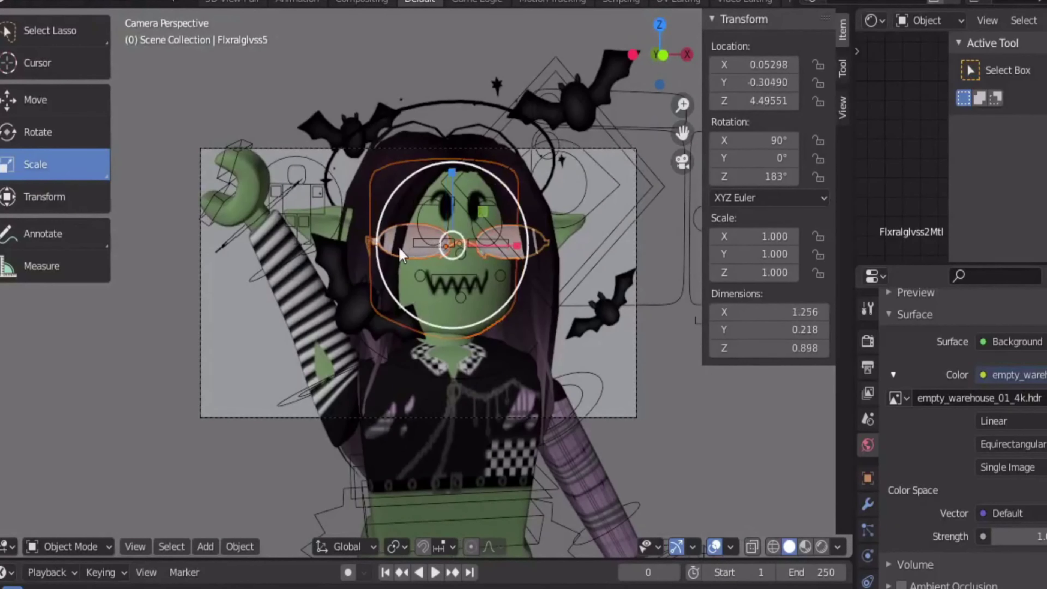
Step: Add the hair, bat halo and ears to the selected head and glasses, and shift them together along X, putting the ears at about -0.005
{"action": "left_click", "coordinate": [356, 272]}
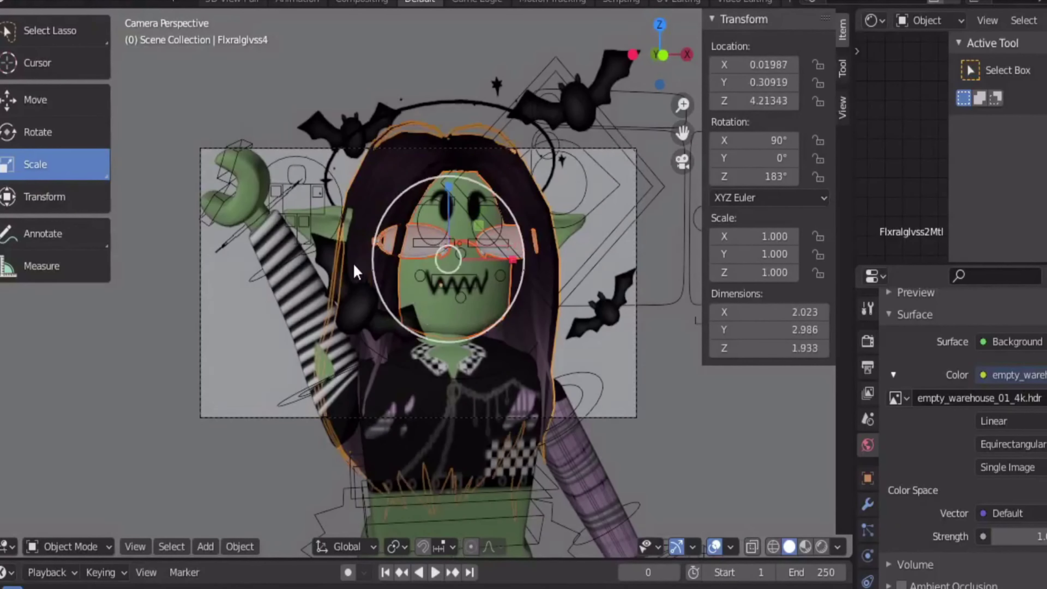
{"action": "left_click", "coordinate": [330, 124], "text": "shift"}
{"action": "left_click", "coordinate": [458, 107], "text": "shift"}
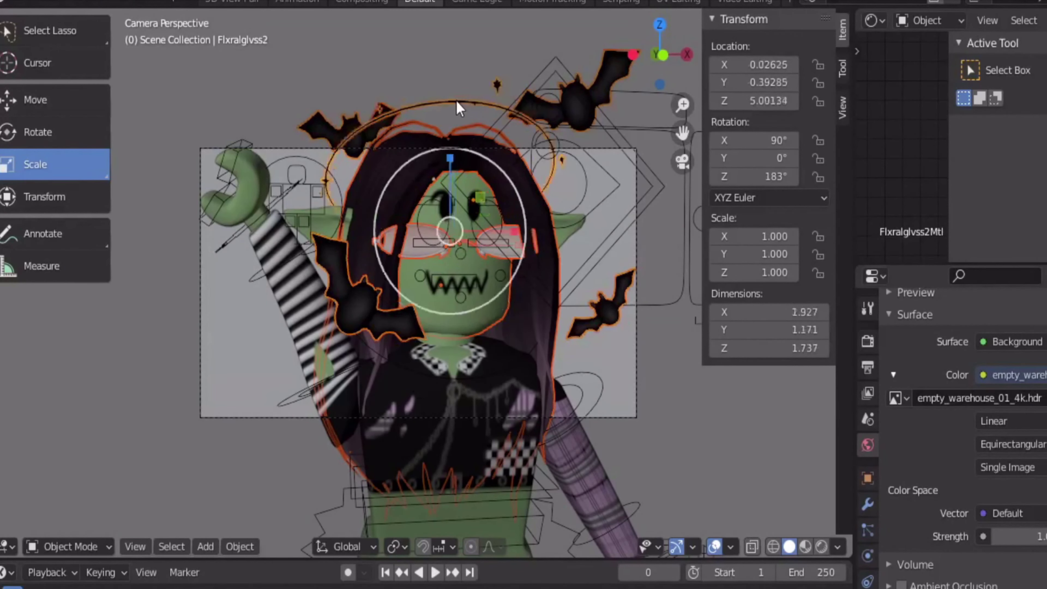
{"action": "left_click", "coordinate": [487, 246], "text": "shift"}
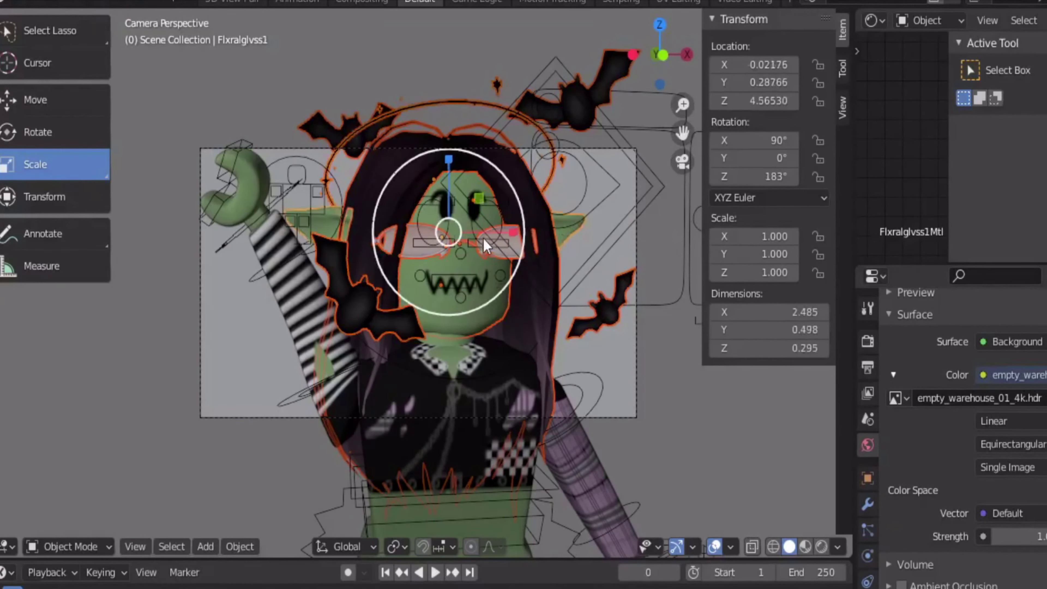
{"action": "left_click", "coordinate": [74, 102]}
{"action": "left_click_drag", "start_coordinate": [509, 230], "coordinate": [506, 230]}
Step: Fly the camera back from the character and nudge the selected head pieces further along X, putting the ears at about -0.019
{"action": "key", "text": "shift+grave"}
{"action": "key", "text": "s"}
{"action": "key", "text": "w"}
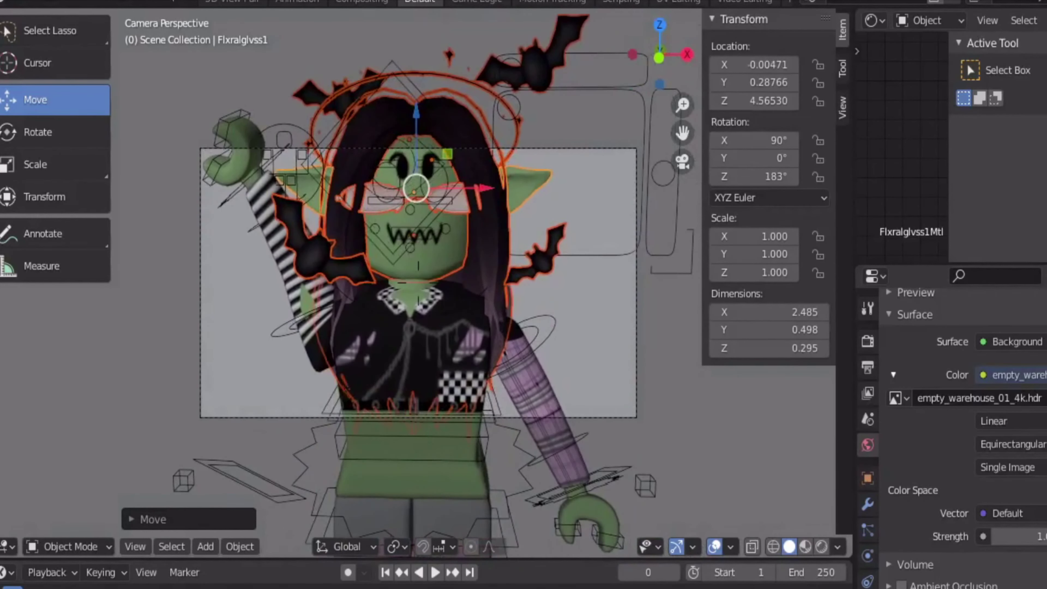
{"action": "left_click_drag", "start_coordinate": [481, 189], "coordinate": [558, 268]}
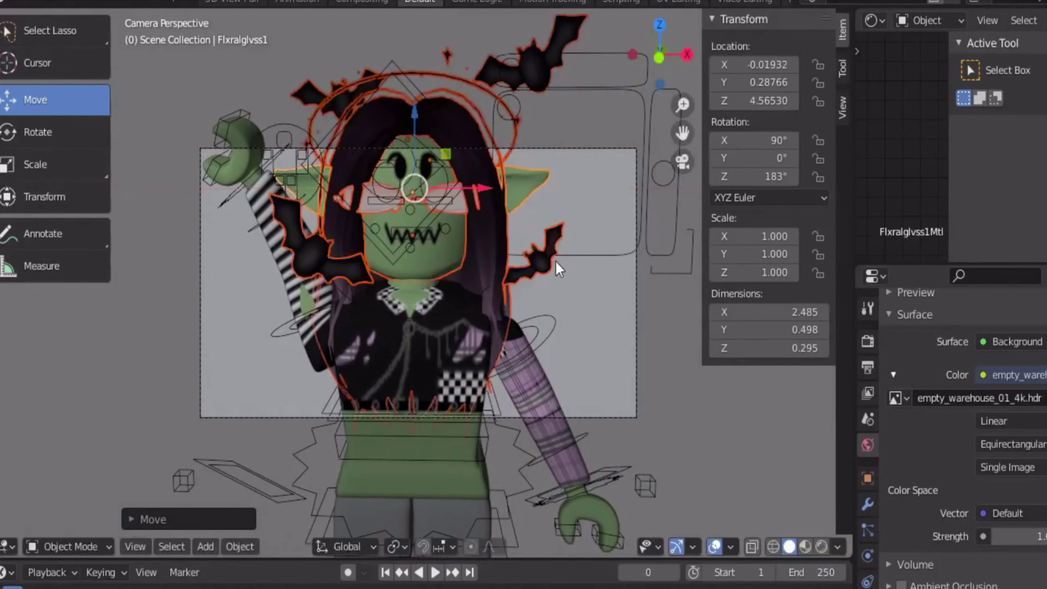
Step: Scale the backdrop plane behind the character to about 67.9 by 45.6
{"action": "left_click", "coordinate": [599, 316]}
{"action": "key", "text": "s"}
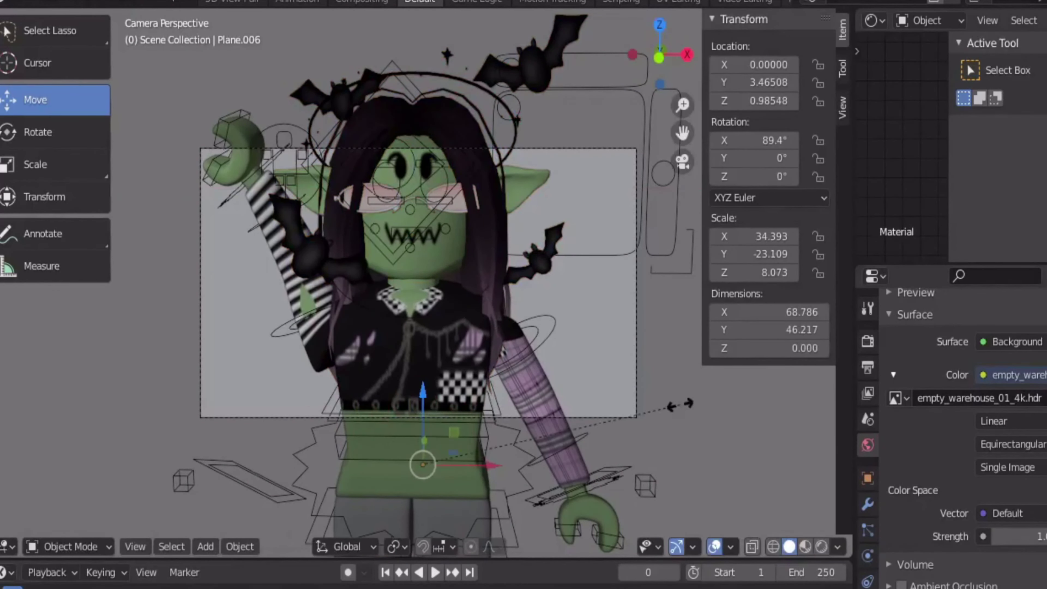
{"action": "left_click", "coordinate": [681, 420]}
Step: Fly the camera farther back to fit the character's raised arm, bats and upper body in the frame, and render the image
{"action": "key", "text": "shift+grave"}
{"action": "key", "text": "s"}
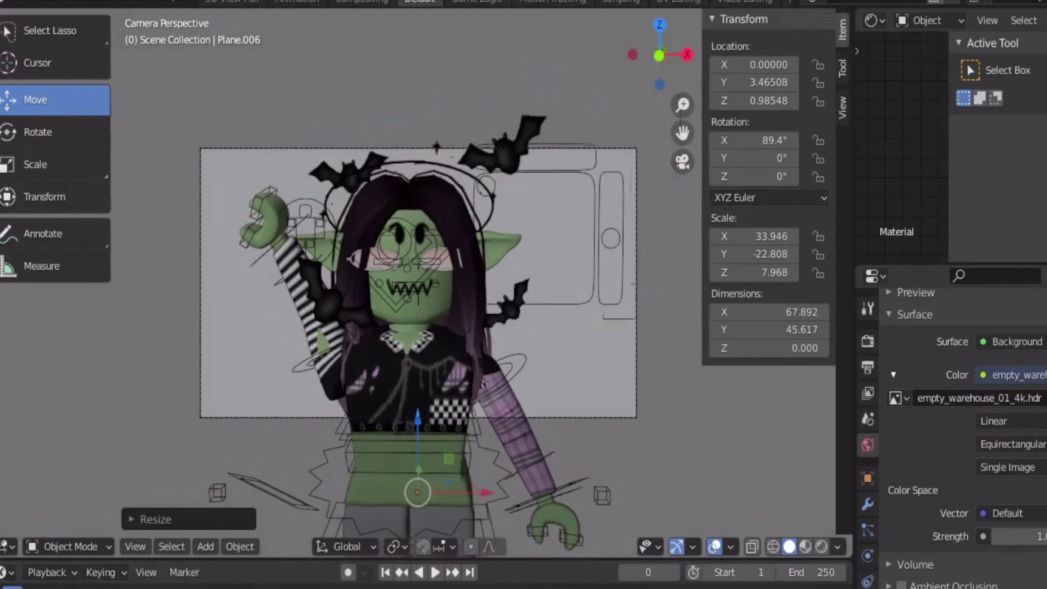
{"action": "left_click", "coordinate": [622, 457]}
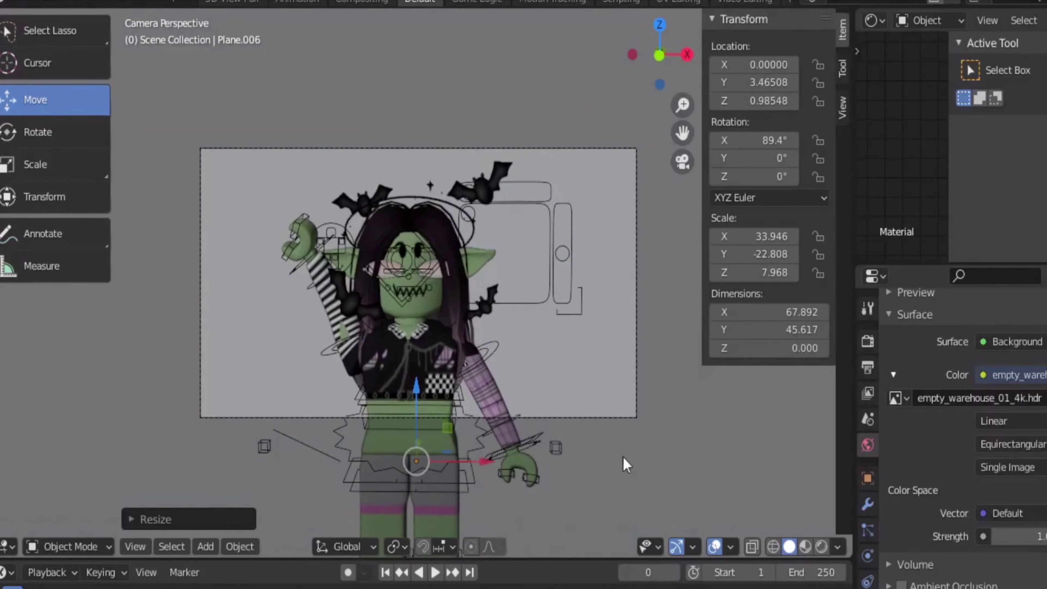
{"action": "left_click", "coordinate": [84, 5]}
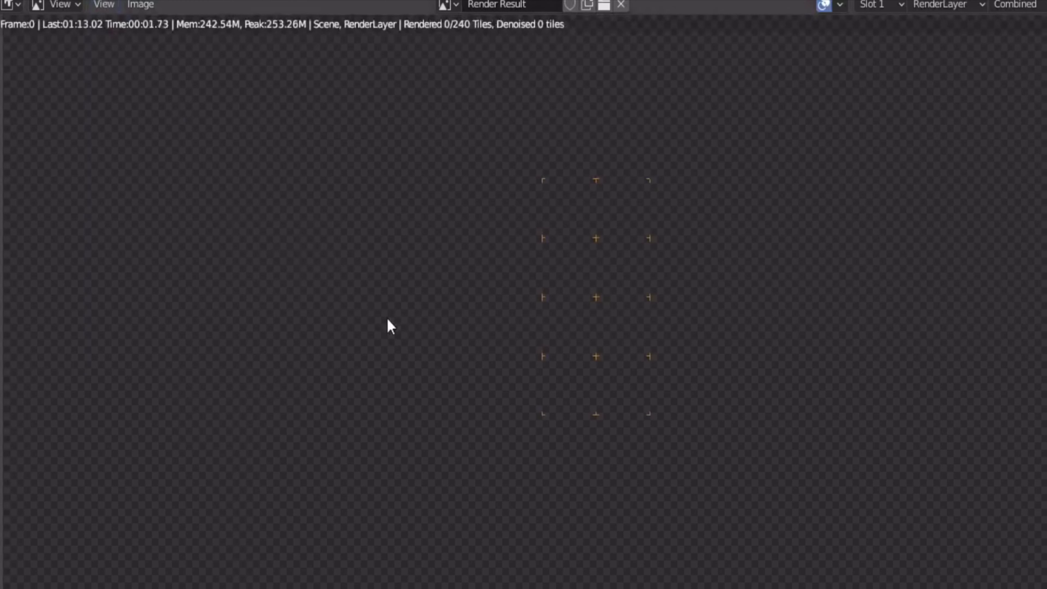